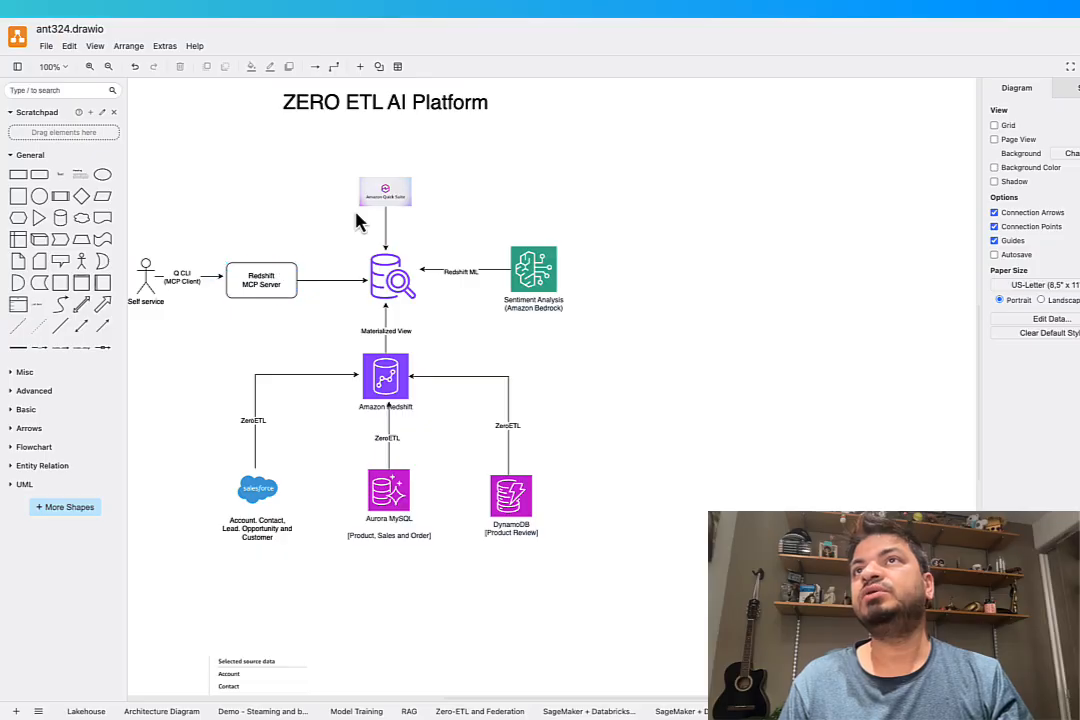
left_click(386, 189)
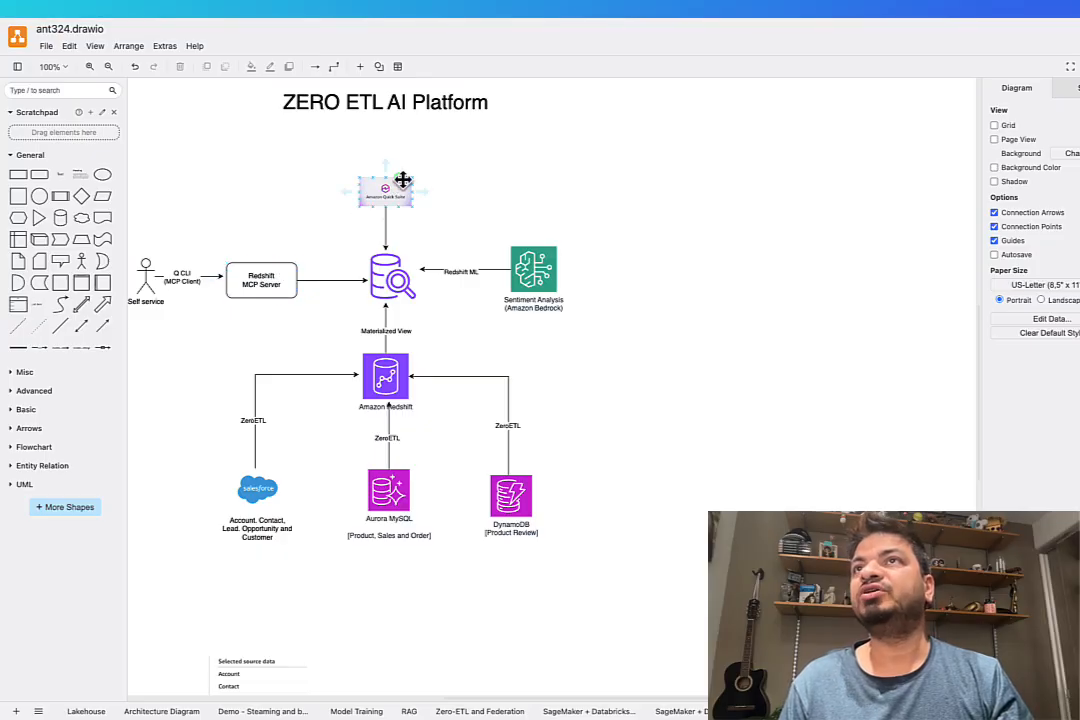
left_click(415, 225)
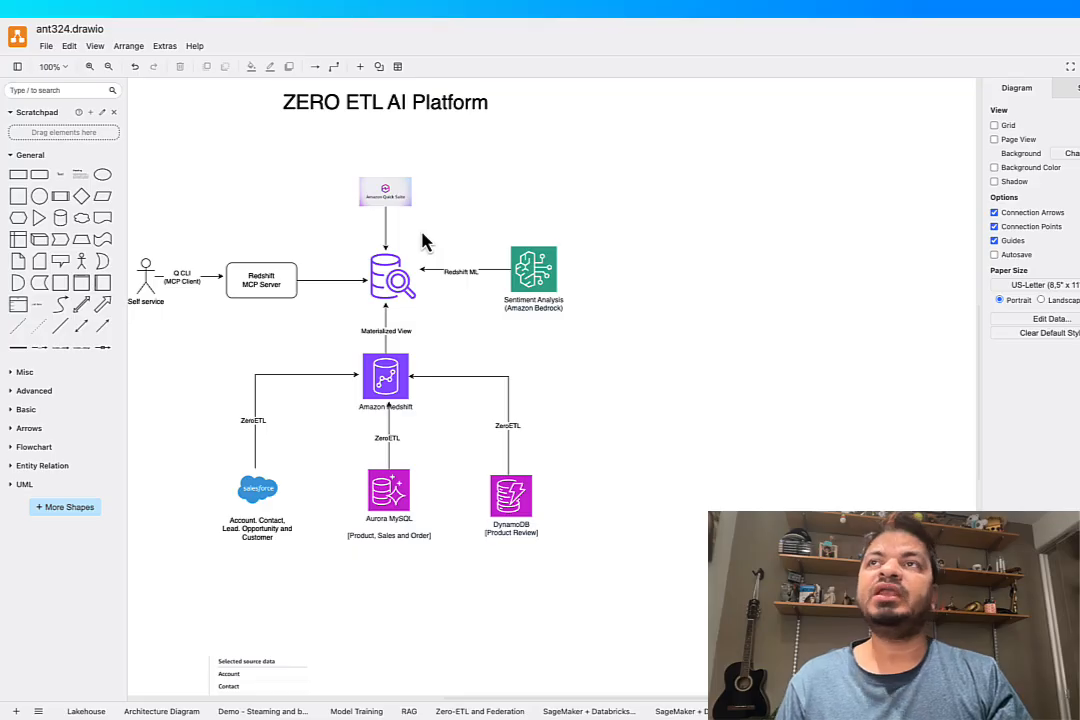
Switch to the AWS console in the browser and start creating a zero-ETL integration in Aurora and RDS.
key("super+Tab")
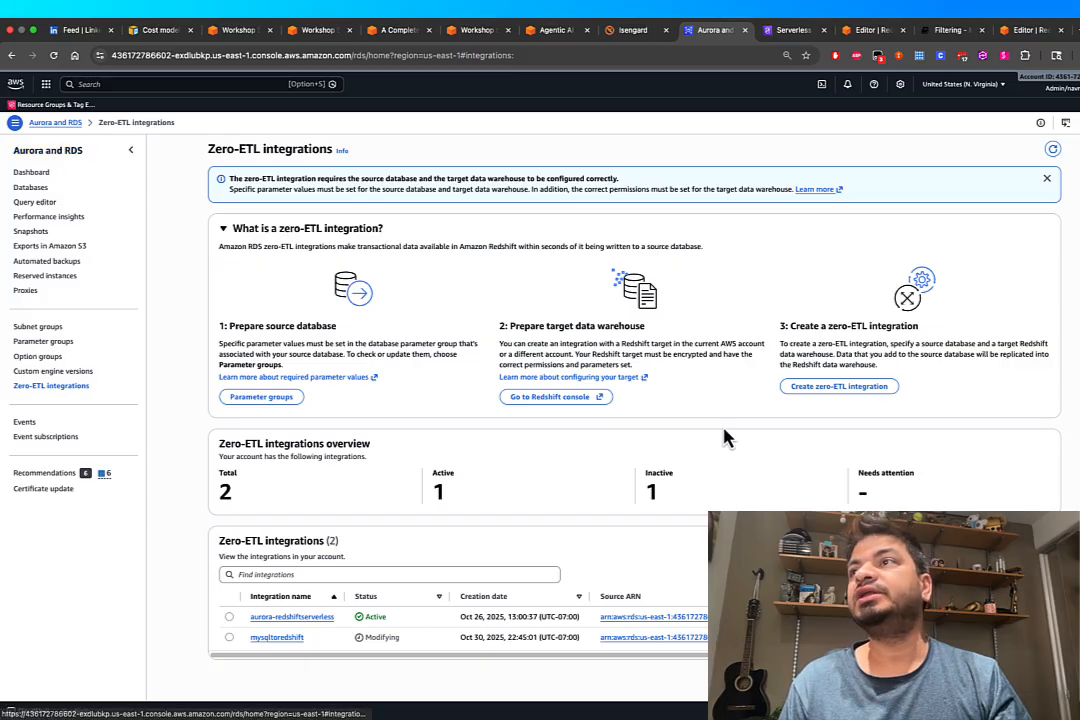
left_click(839, 386)
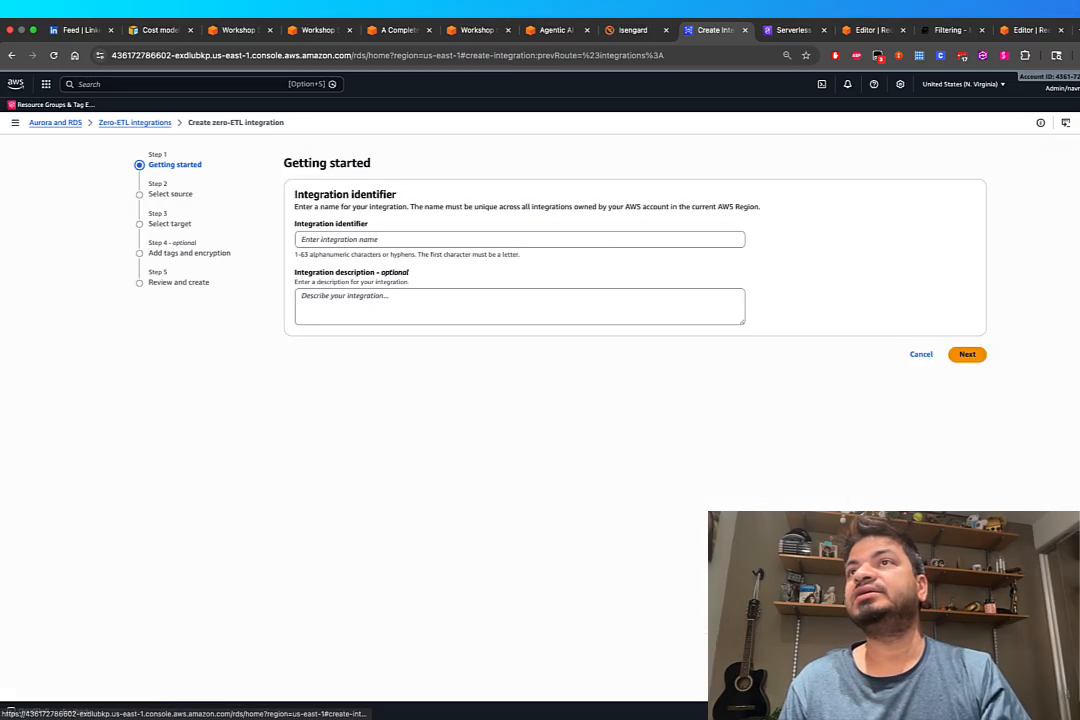
left_click(366, 239)
type("confirm")
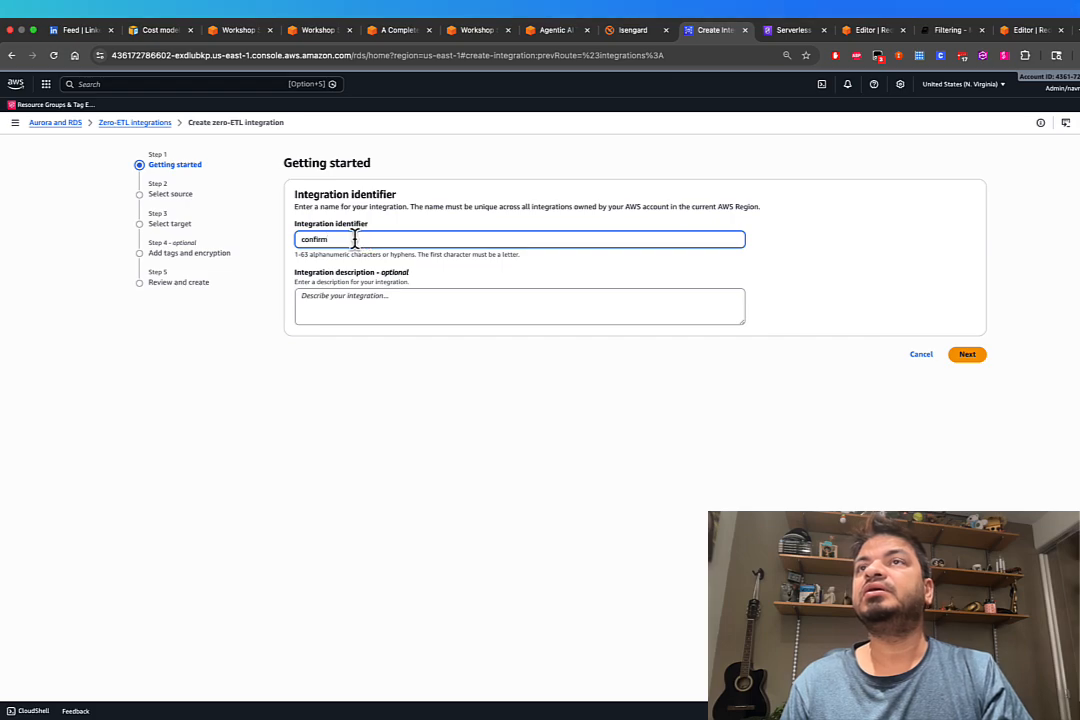
left_click_drag(354, 239, 268, 250)
key("BackSpace")
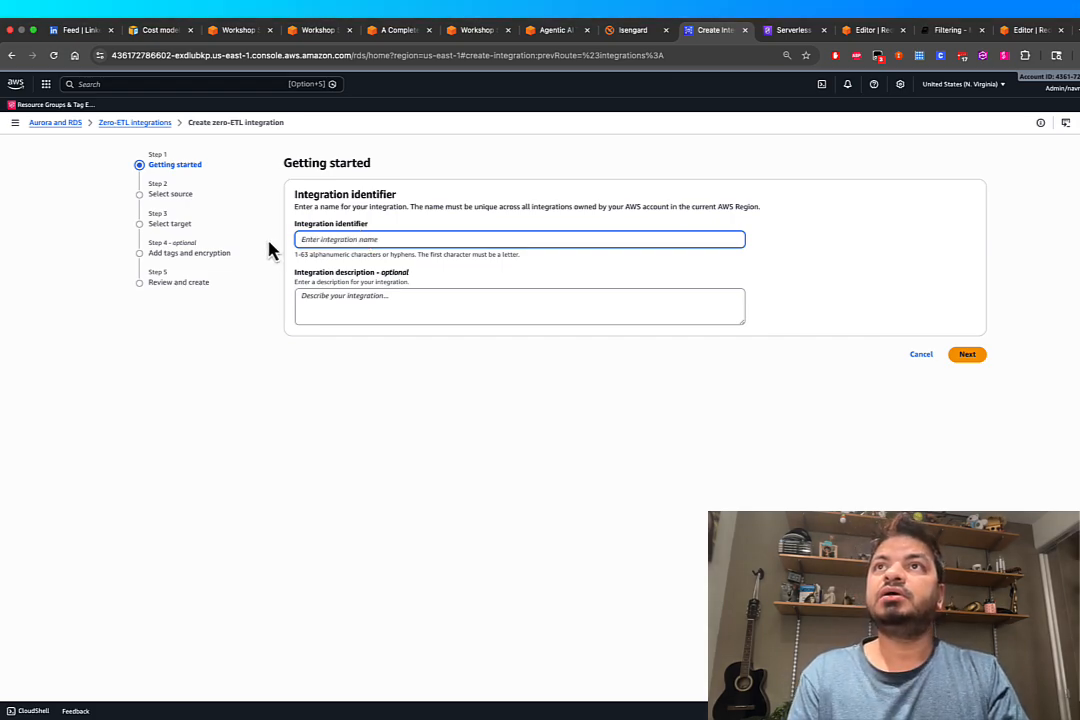
Set the integration identifier to mysqltoredshiftv1 and proceed to the source selection.
type("mysql")
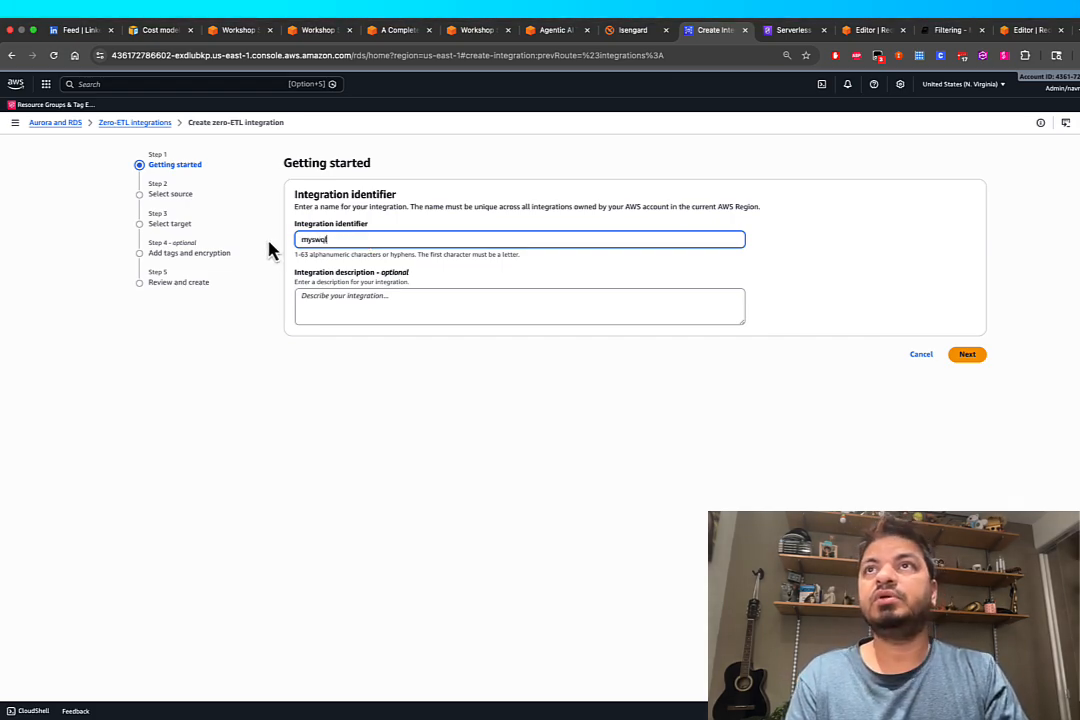
type("tore")
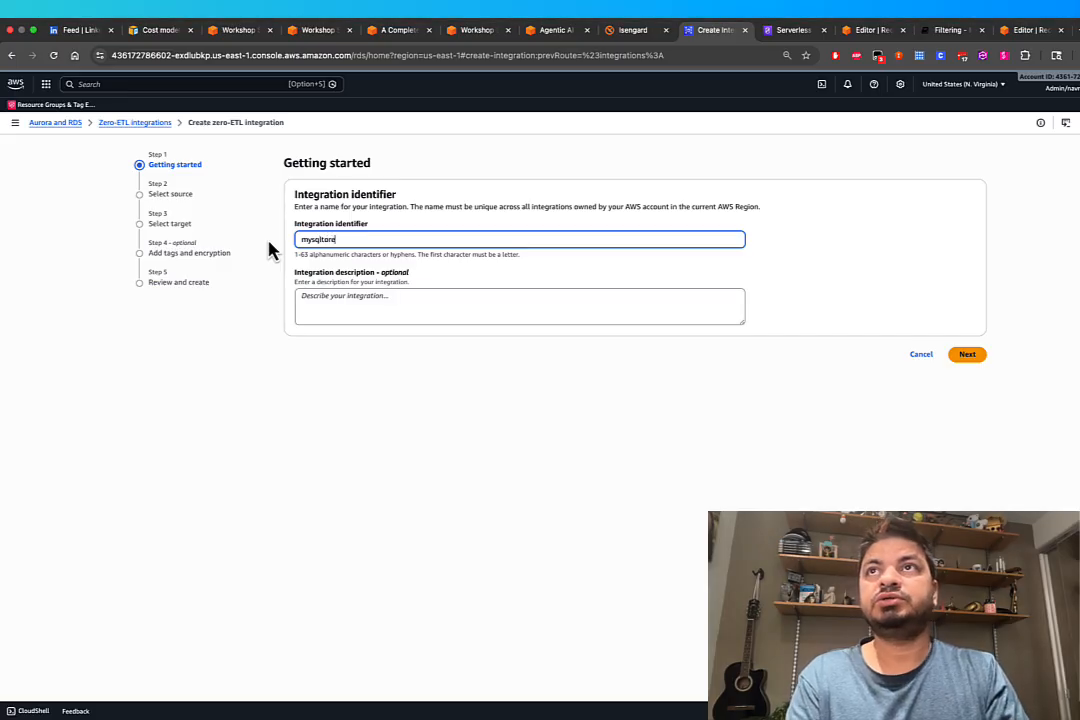
type("dshiftv1")
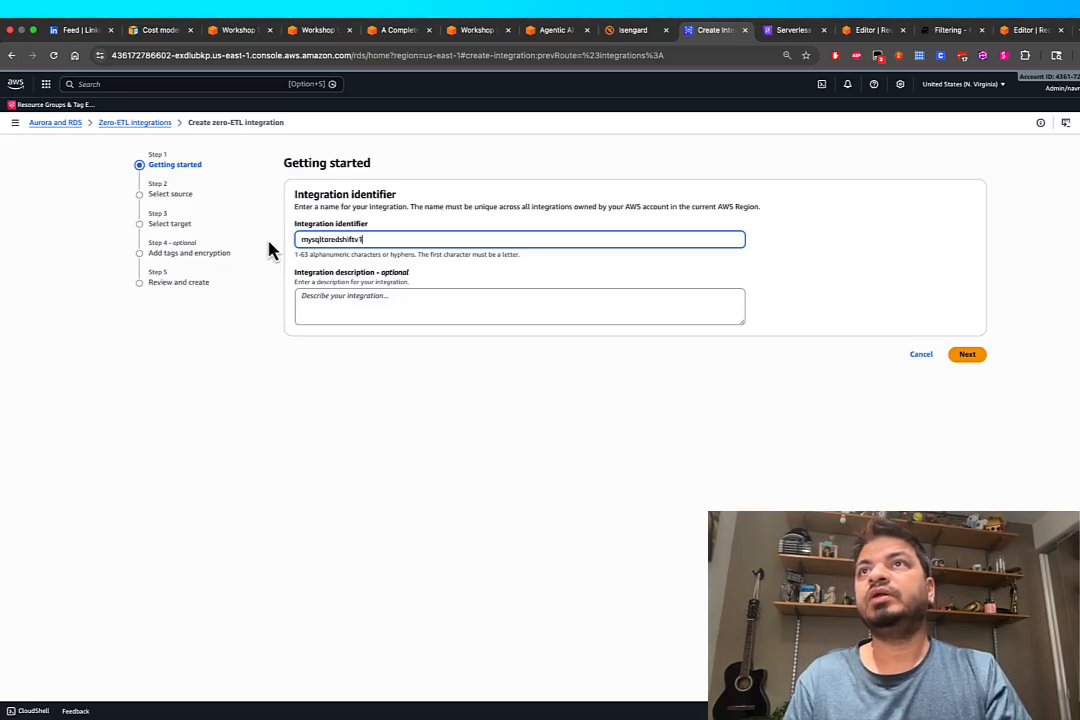
left_click(970, 354)
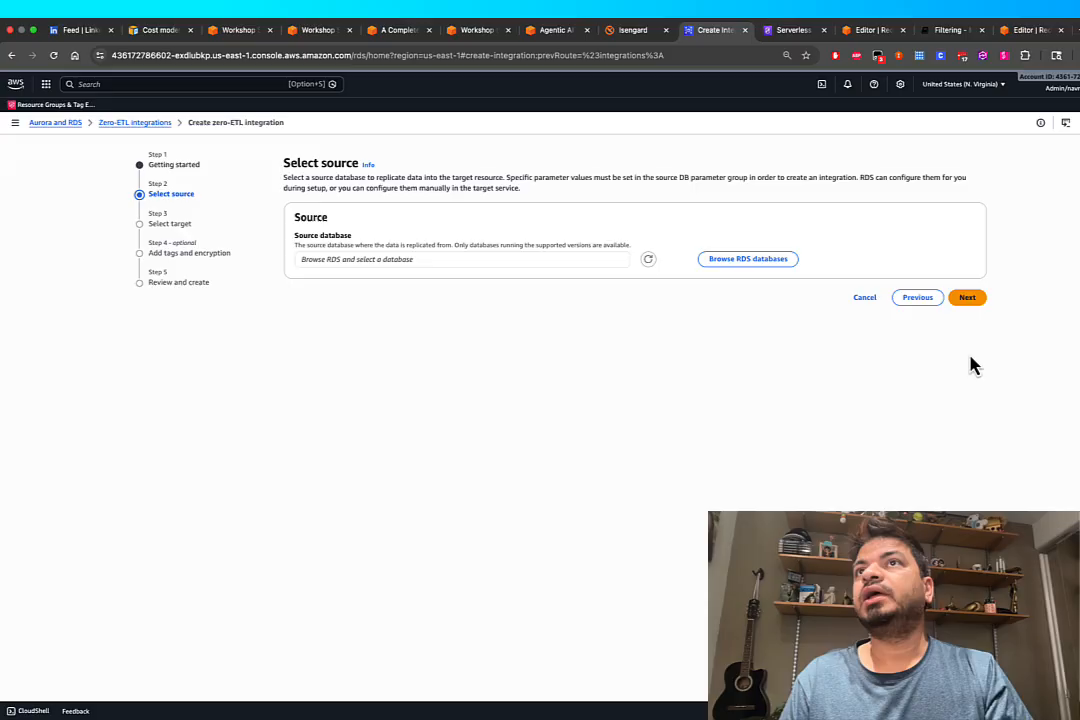
Choose the Aurora MySQL database retail-analytics-aurora-cluster as the integration's source.
left_click(451, 258)
left_click(757, 260)
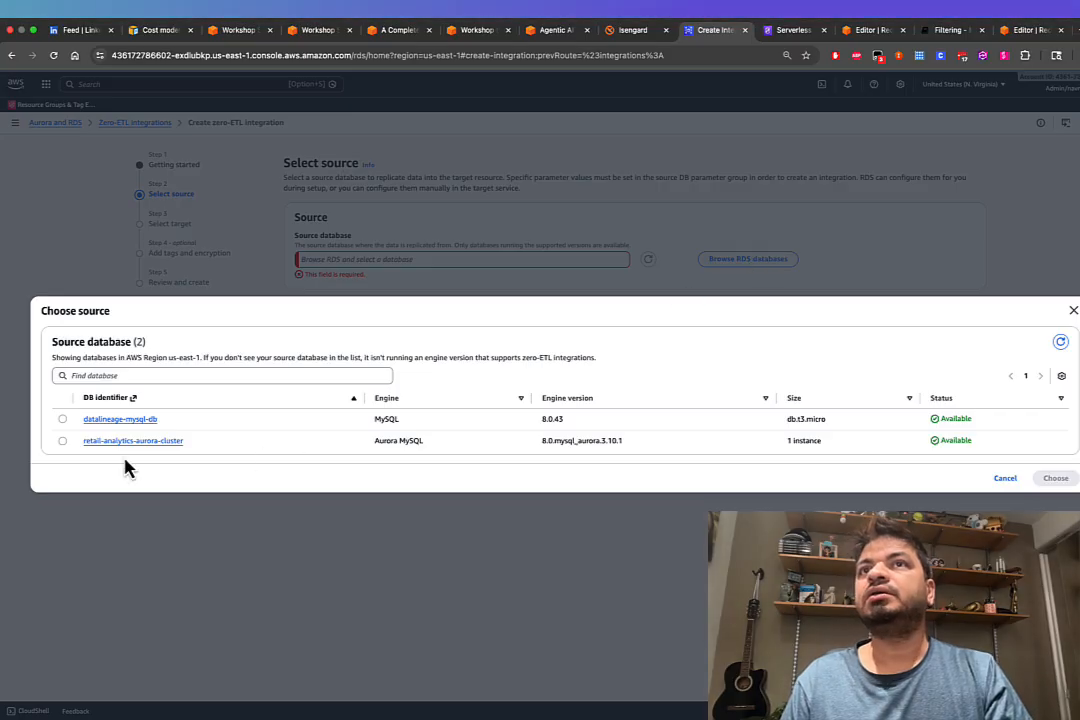
left_click(62, 441)
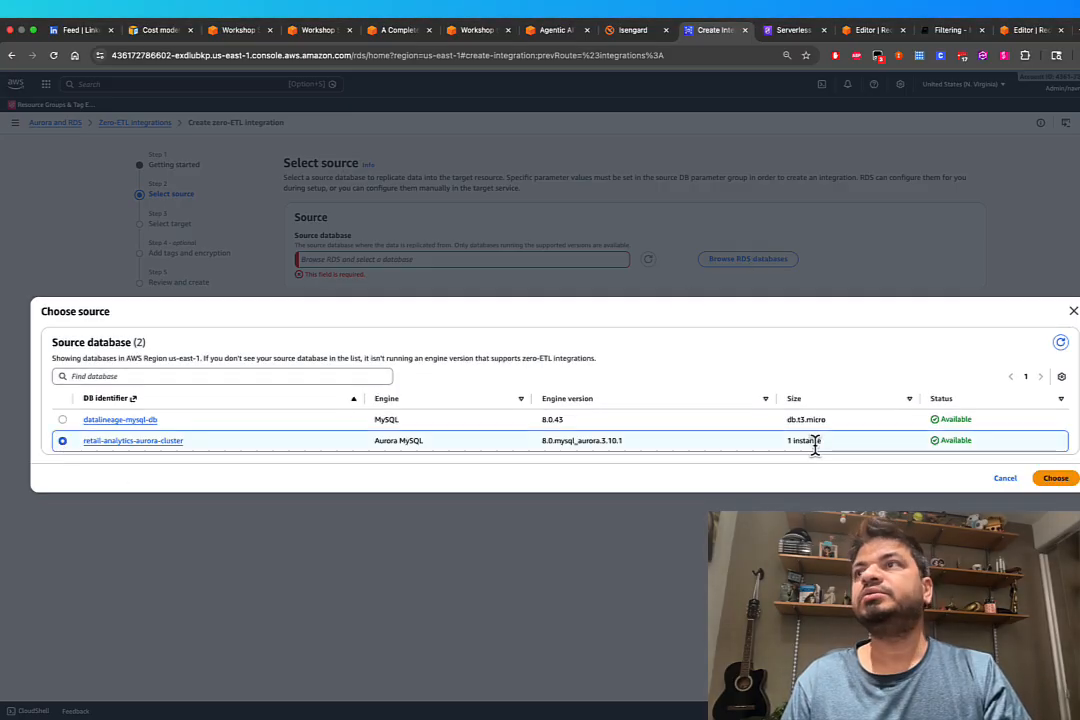
left_click(1057, 479)
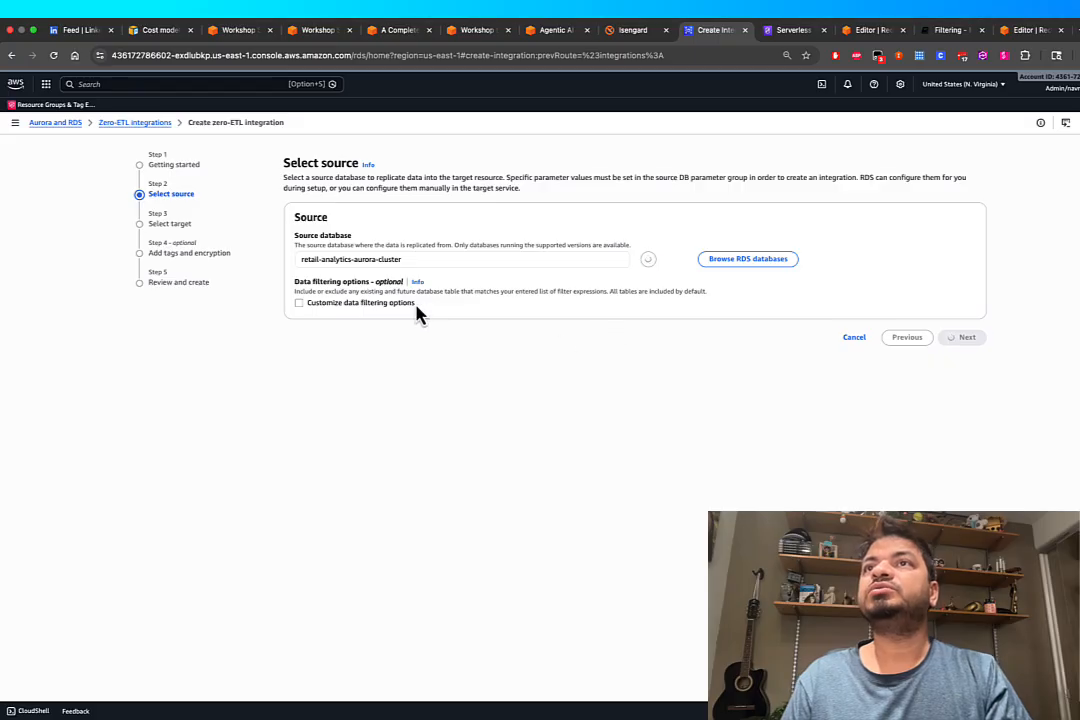
Try an Include data filter with the expression retail.* on the source database, and turn custom filtering back off.
left_click(366, 304)
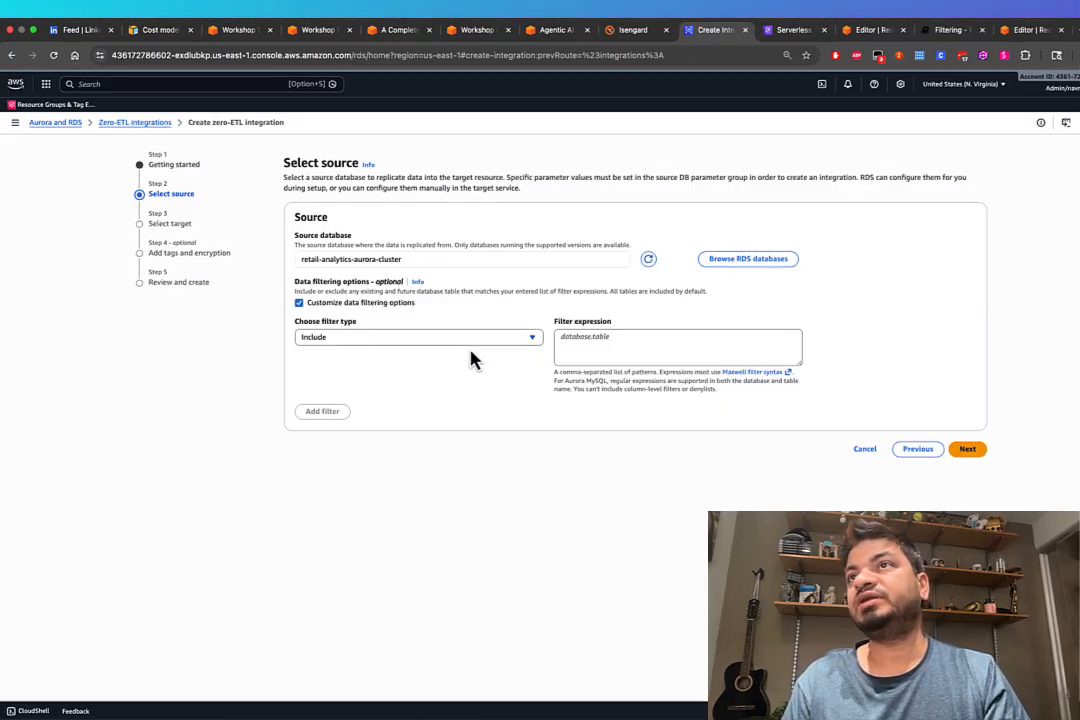
left_click(599, 340)
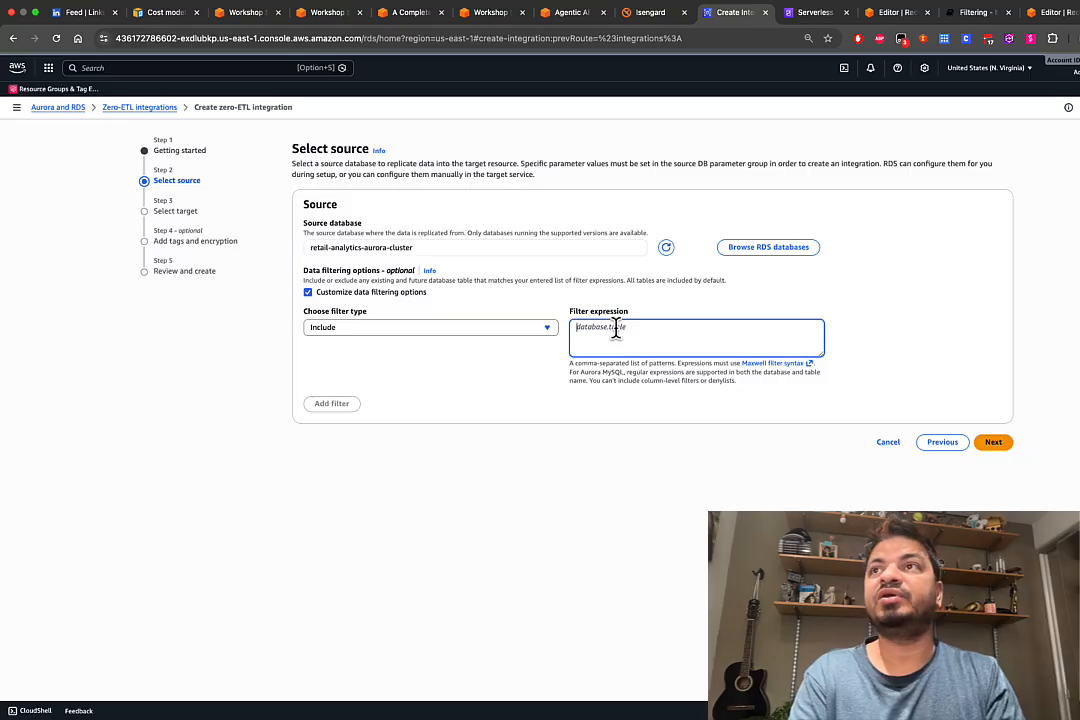
type("reat")
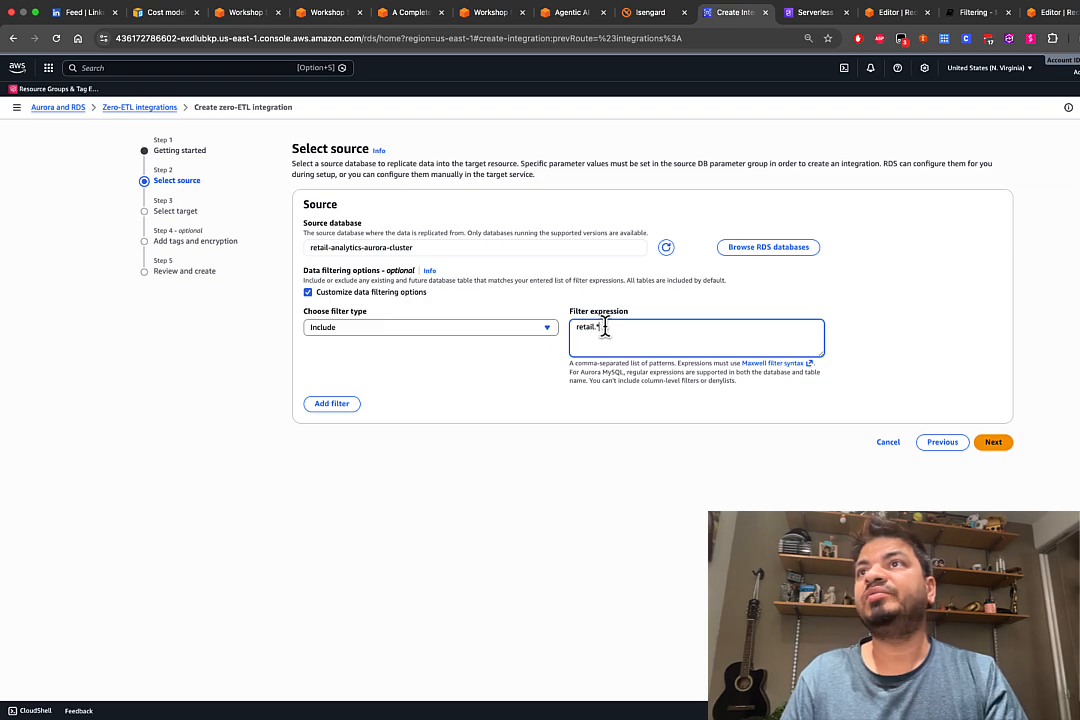
left_click_drag(603, 326, 560, 338)
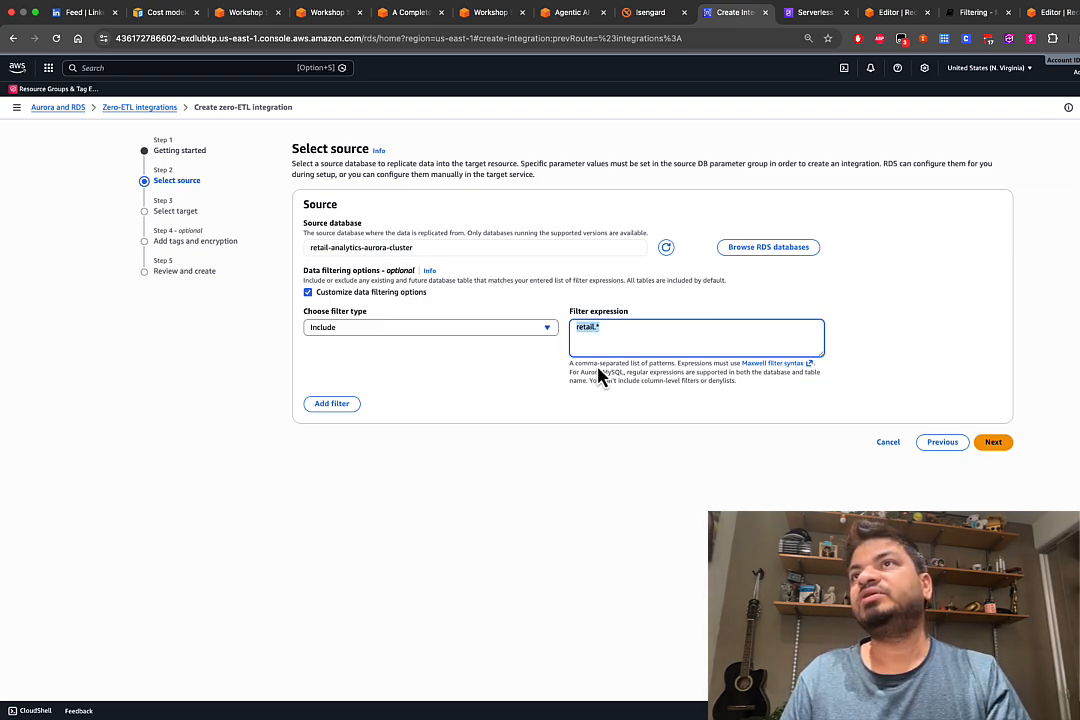
left_click(379, 294)
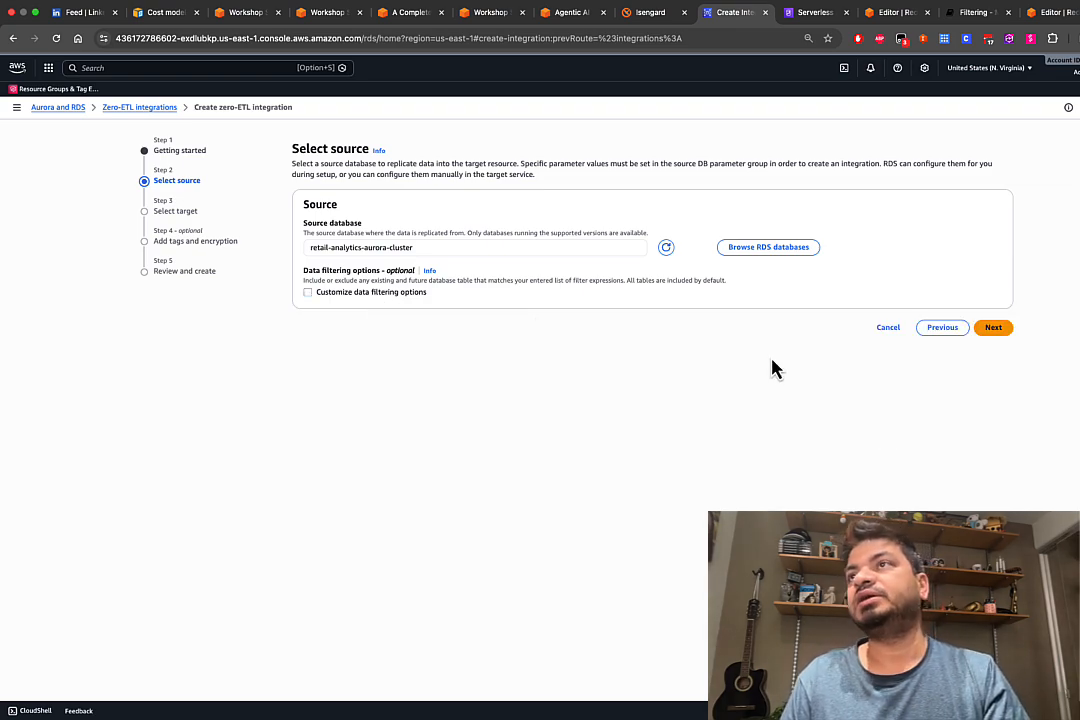
Set the target to an Amazon Redshift data warehouse in the current account and choose retail-analytics.
left_click(1002, 337)
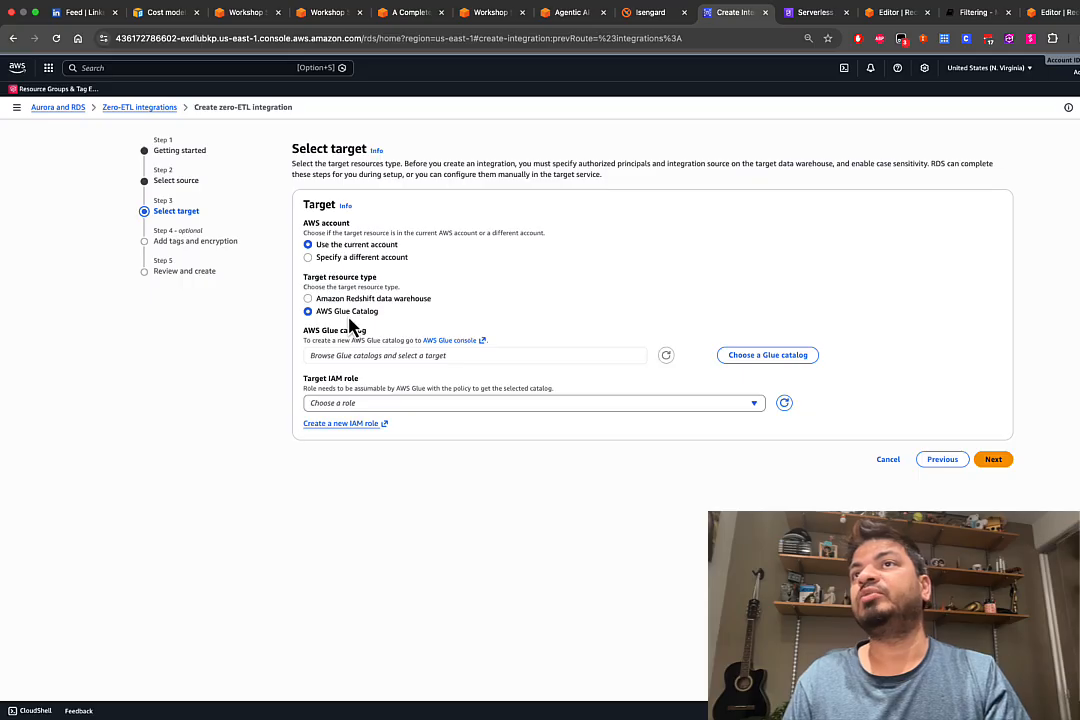
left_click(309, 299)
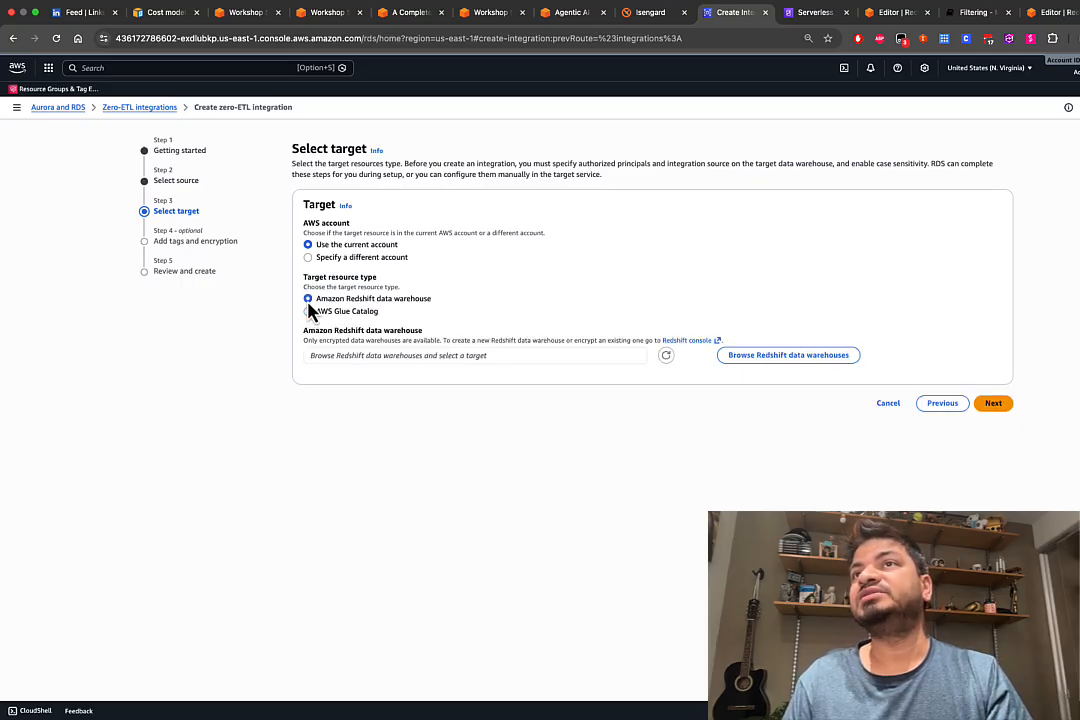
left_click(740, 363)
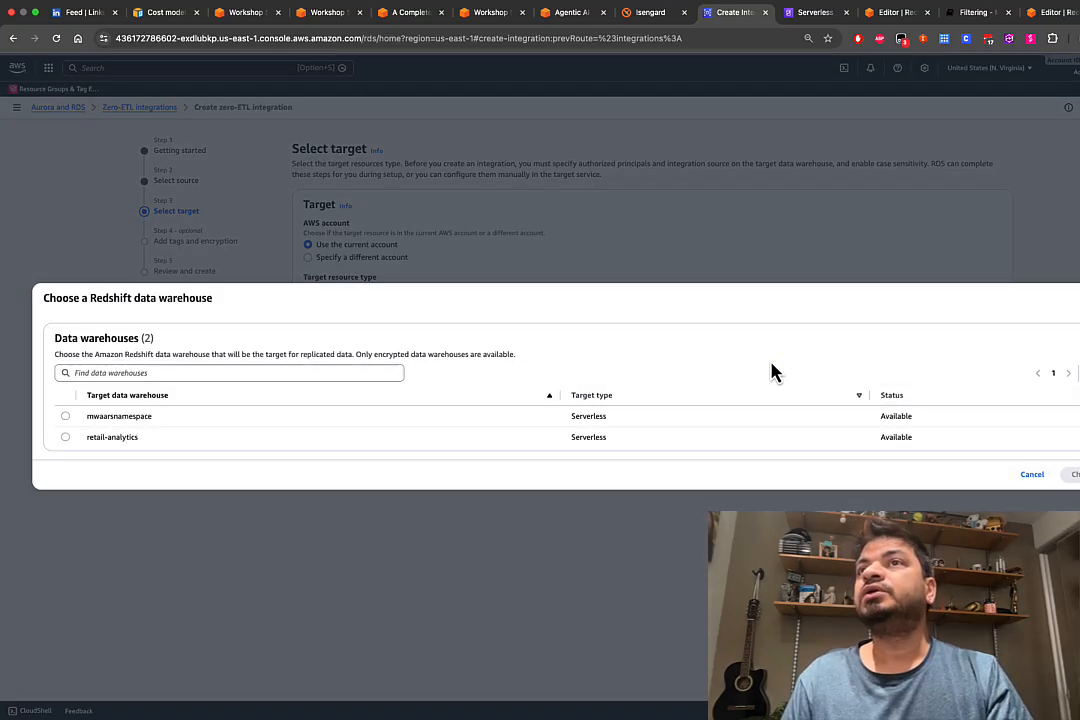
left_click(65, 438)
left_click_drag(96, 437, 164, 446)
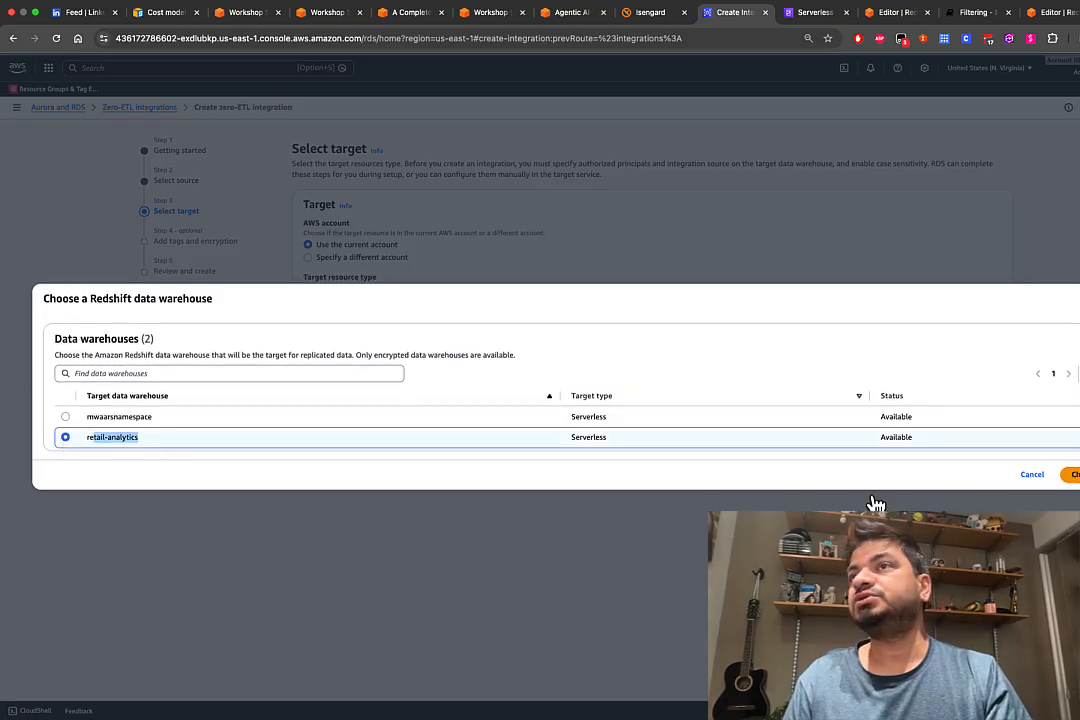
key("Return")
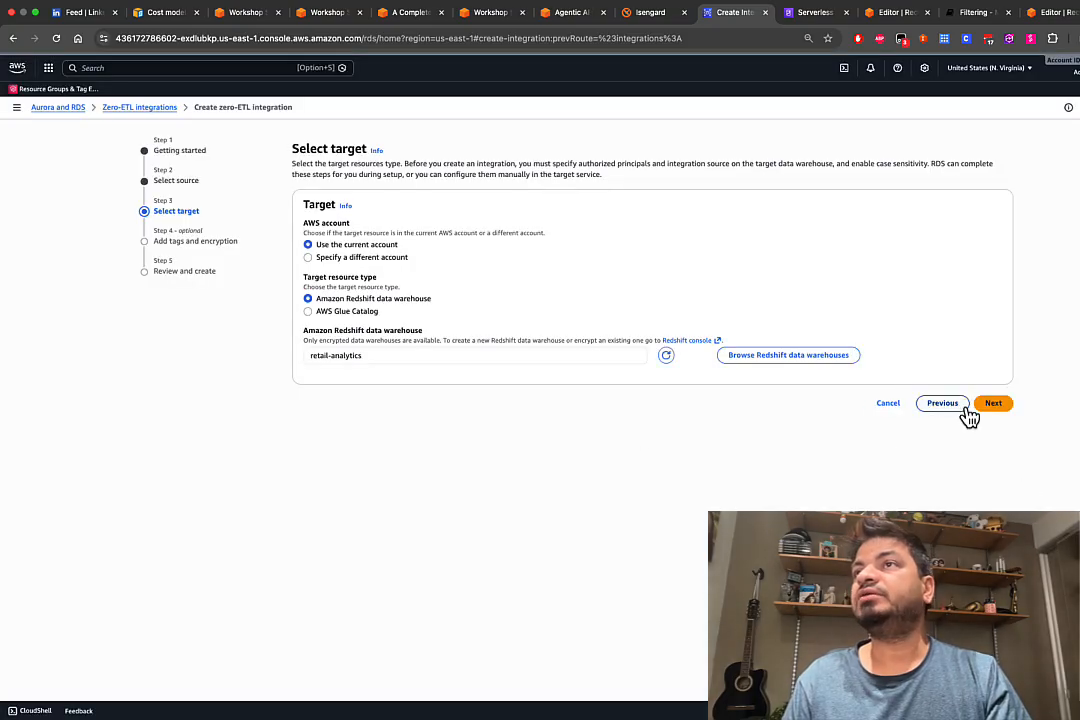
Keep the default tags and encryption settings and create the zero-ETL integration from the review page.
left_click(994, 405)
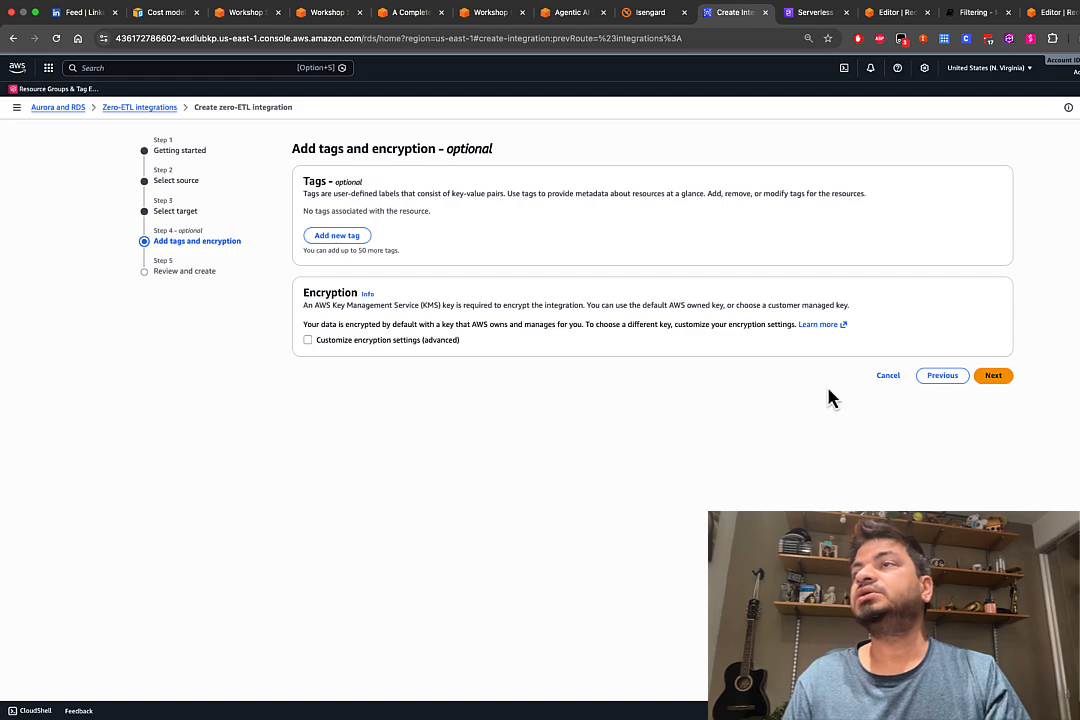
left_click(991, 380)
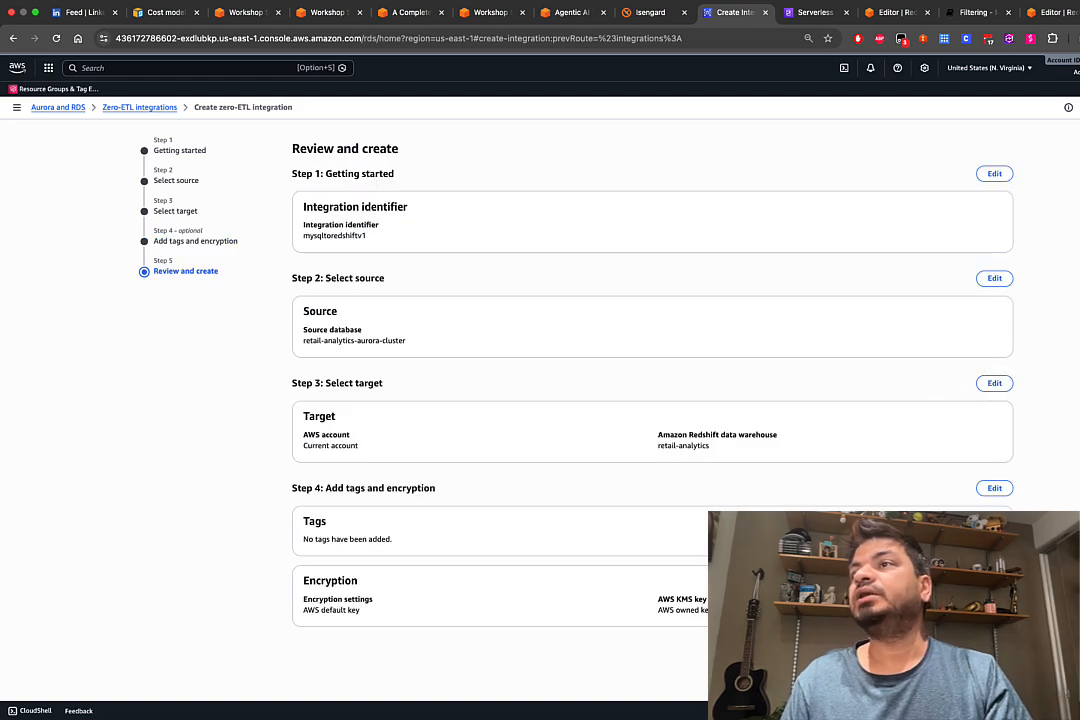
left_click(975, 662)
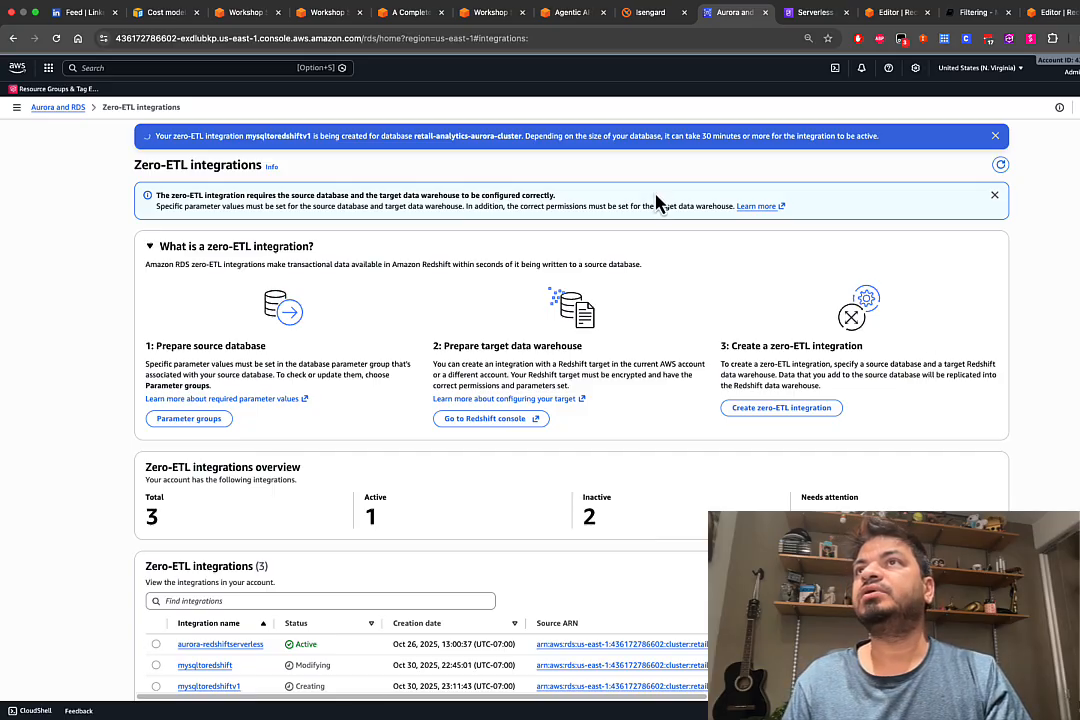
Read the creation notices for the mysqltoredshiftv1 integration on the list and details pages, and dismiss the success notice.
left_click_drag(433, 136, 574, 136)
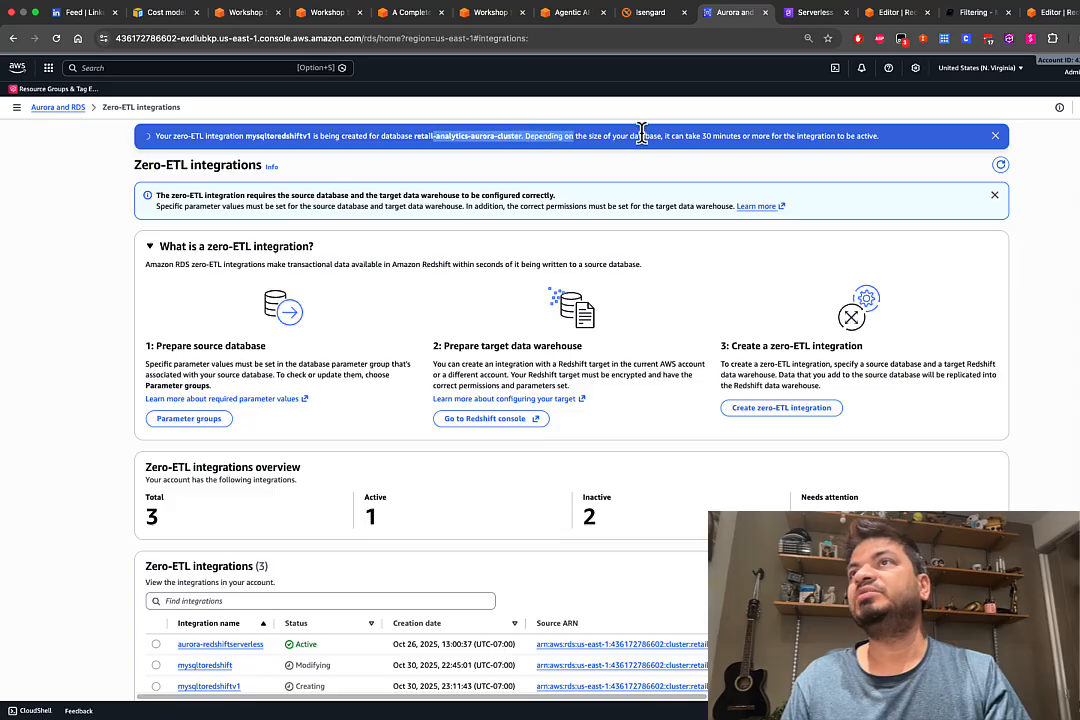
left_click(643, 135)
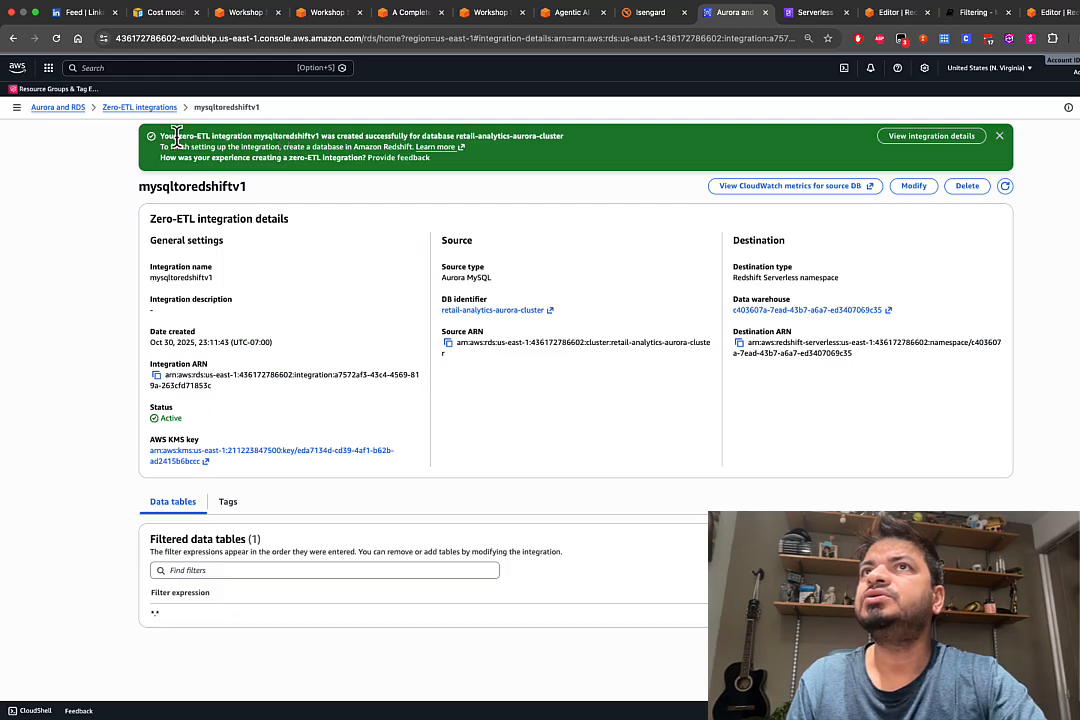
left_click_drag(160, 136, 337, 137)
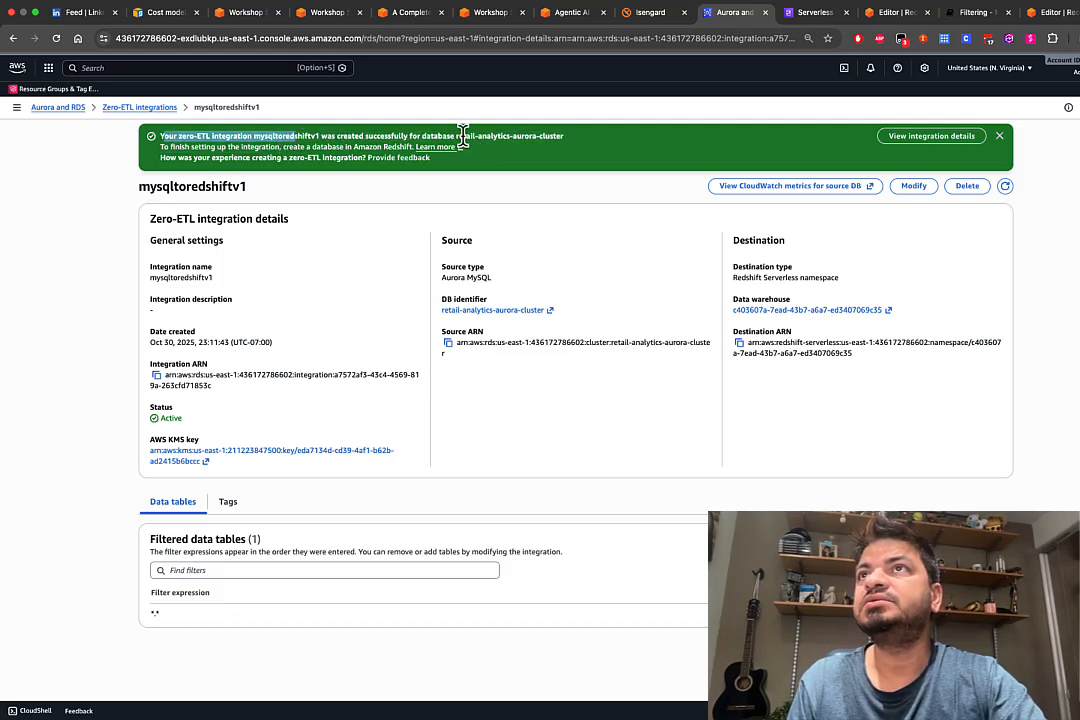
left_click_drag(456, 136, 569, 150)
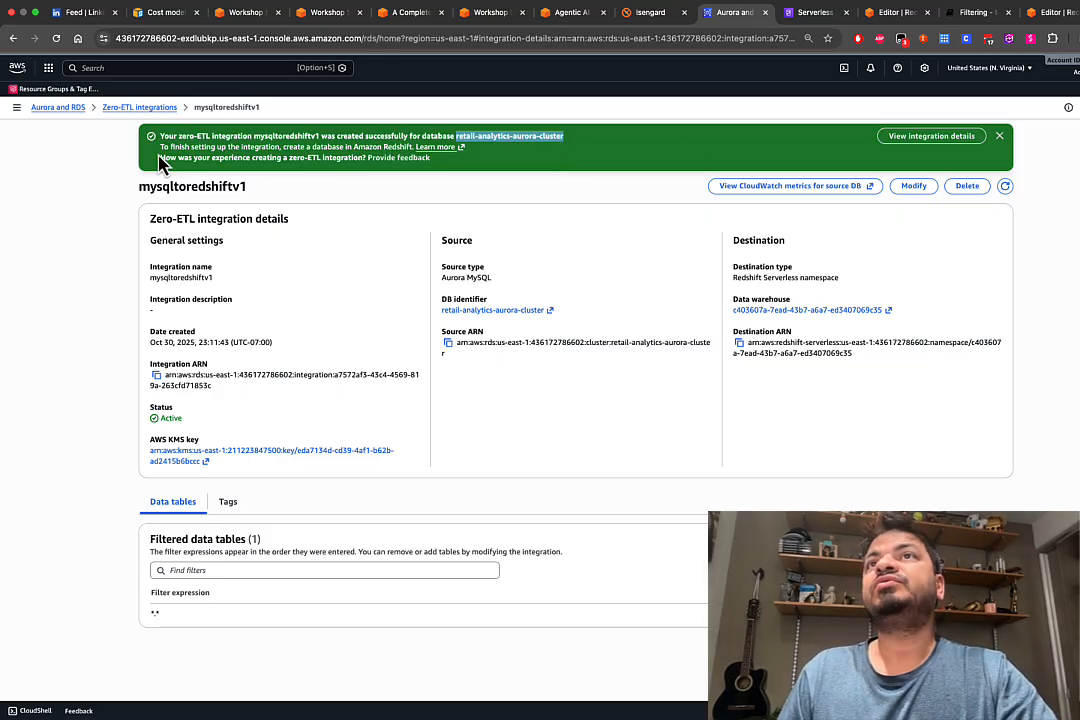
left_click_drag(160, 147, 395, 146)
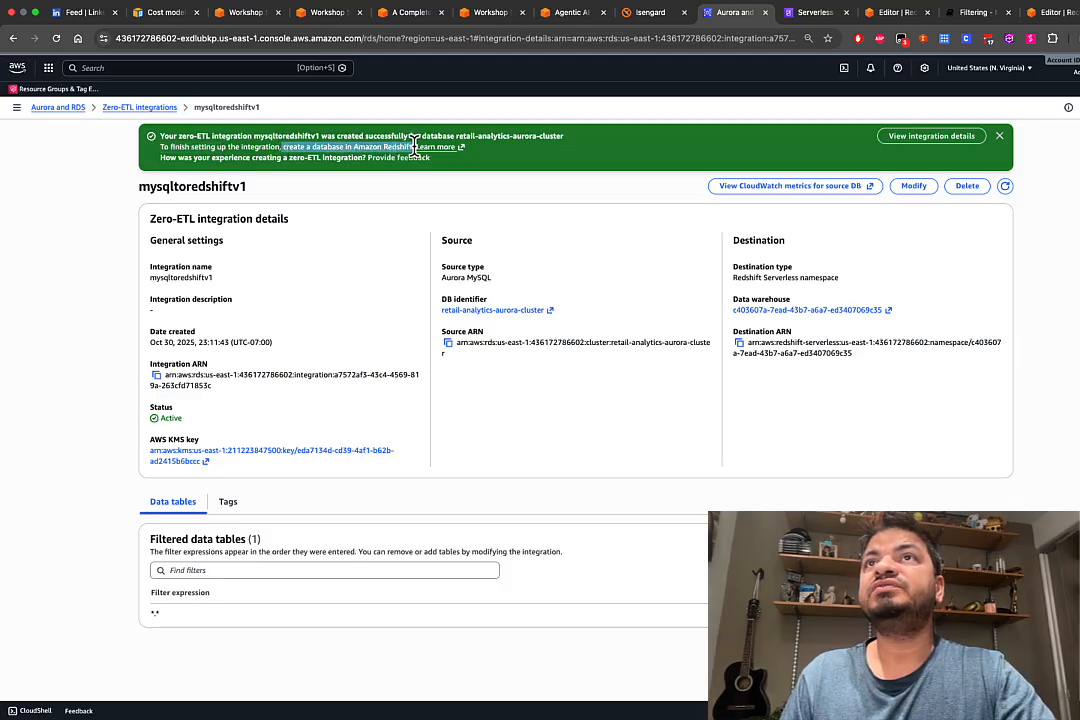
left_click(185, 148)
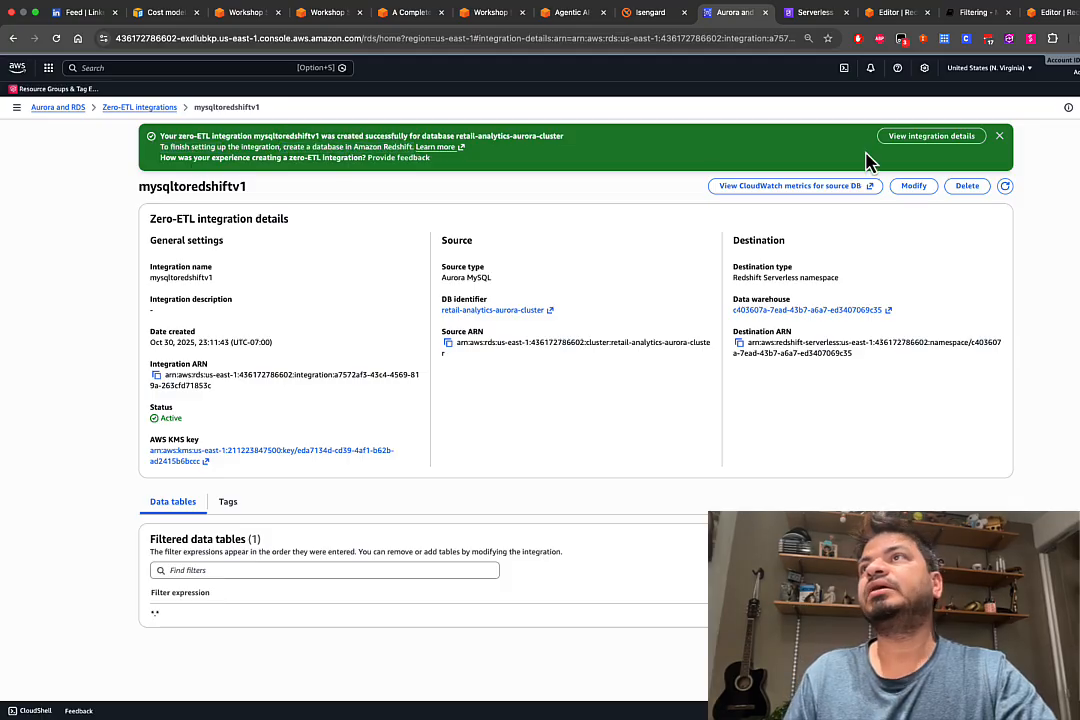
left_click(1000, 138)
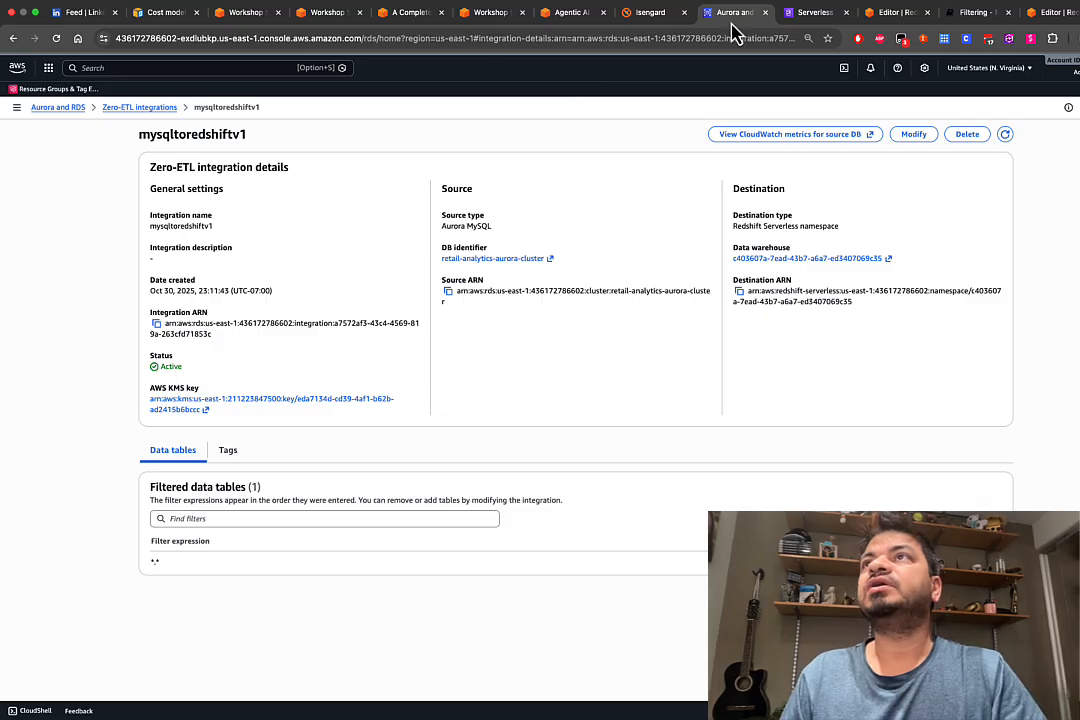
Switch to the Redshift console and open the details of the mysqltoredshiftv1 zero-ETL integration.
left_click(822, 14)
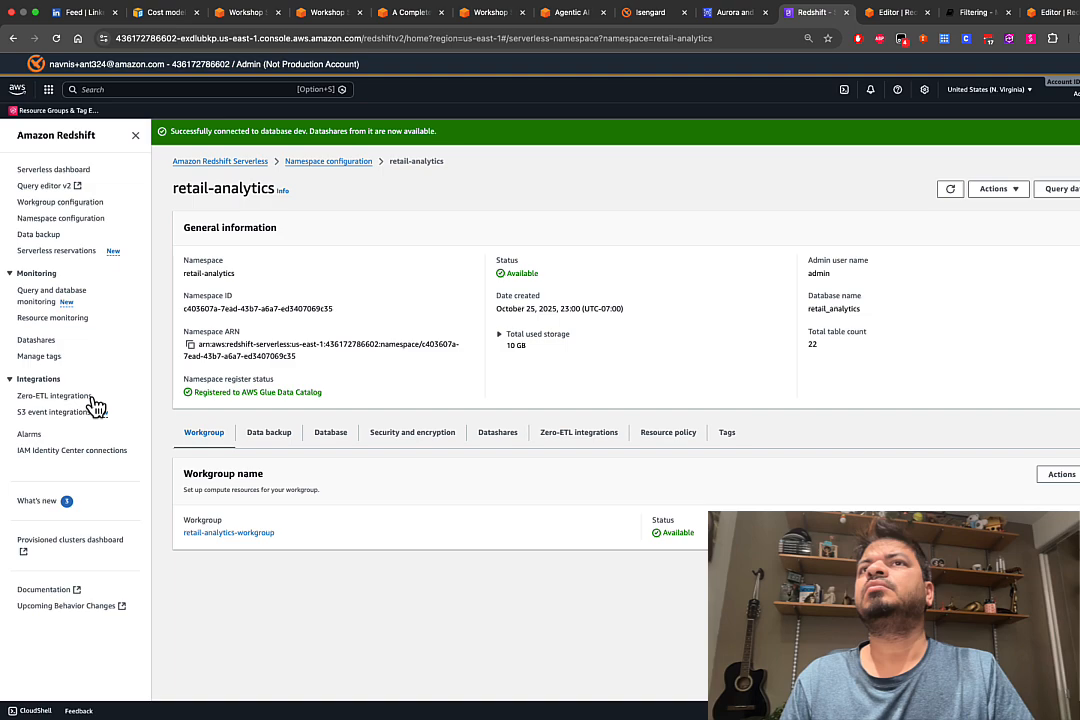
left_click(82, 400)
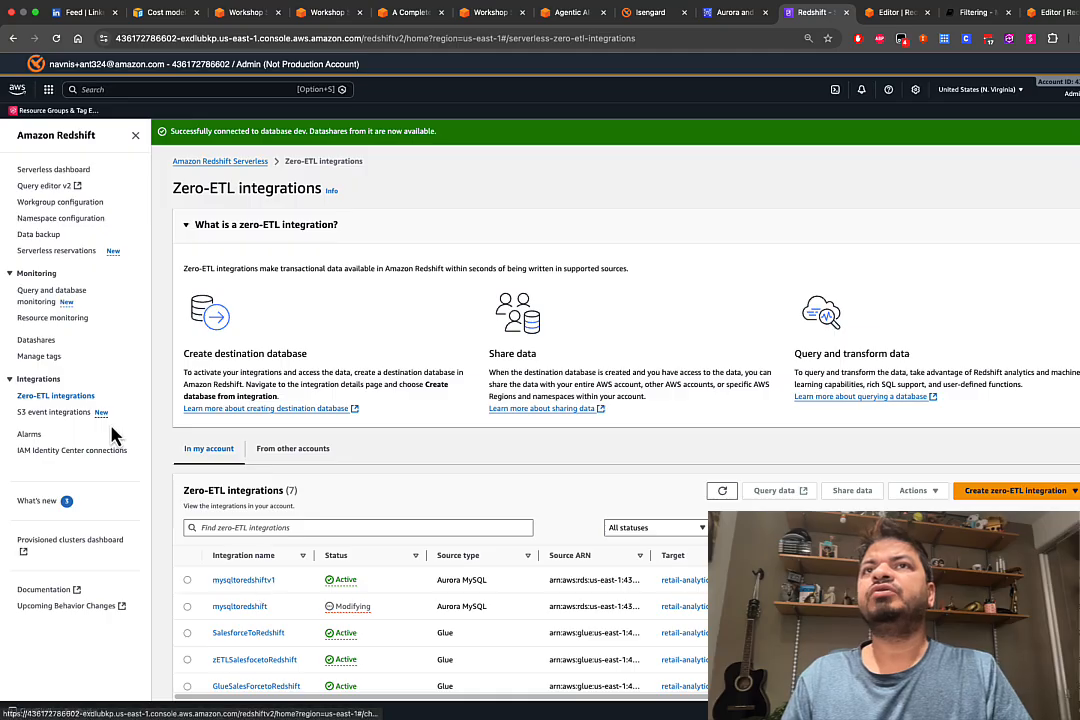
left_click(257, 583)
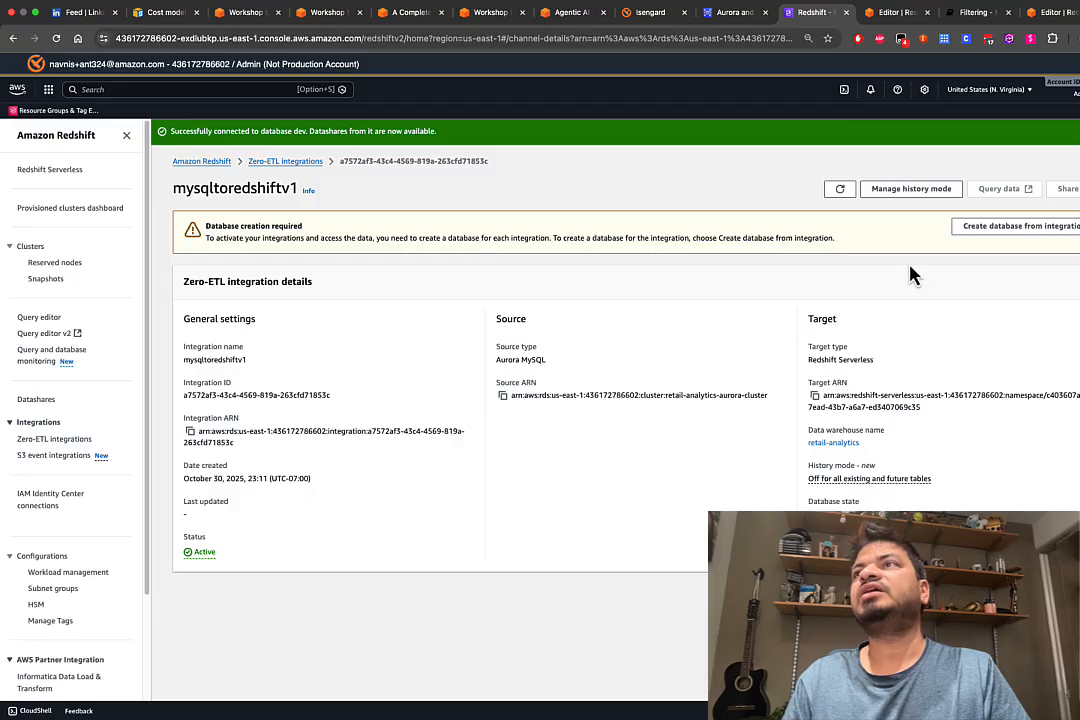
Create a destination database named auroramysql from the mysqltoredshiftv1 integration.
left_click(988, 240)
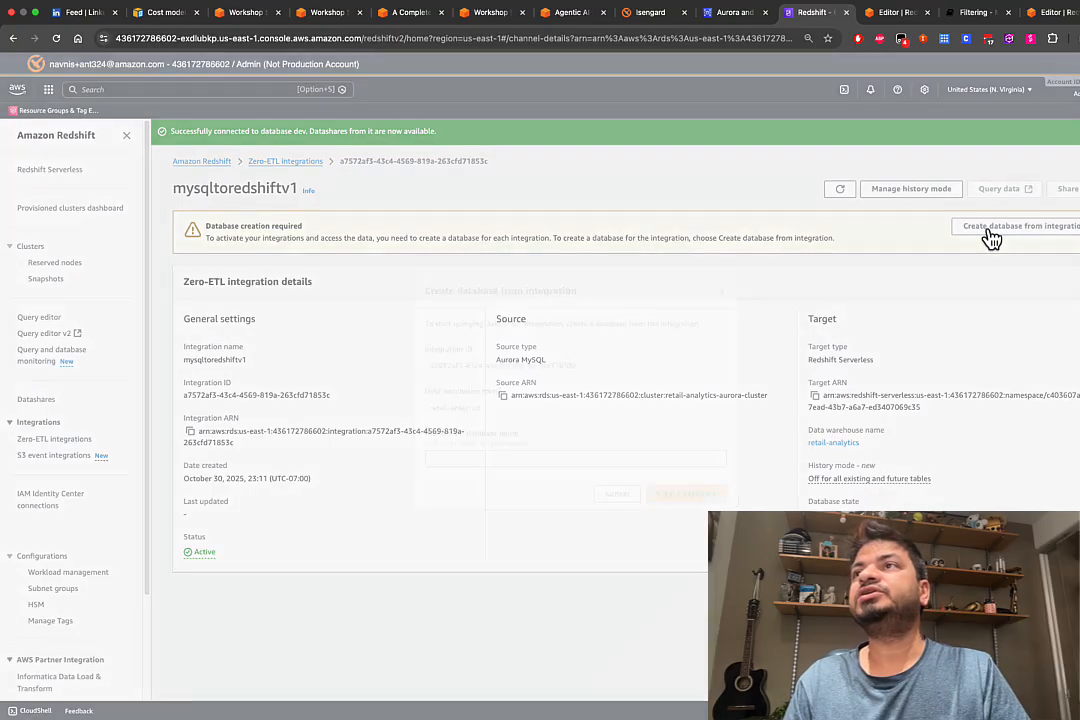
left_click(459, 455)
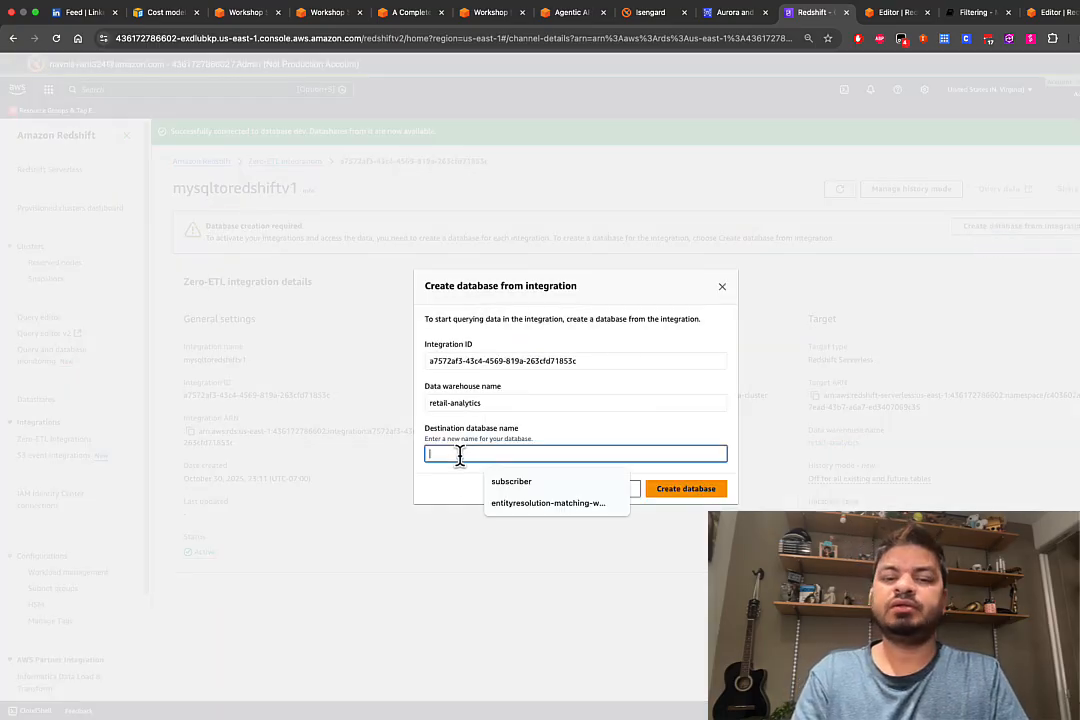
type("auroram")
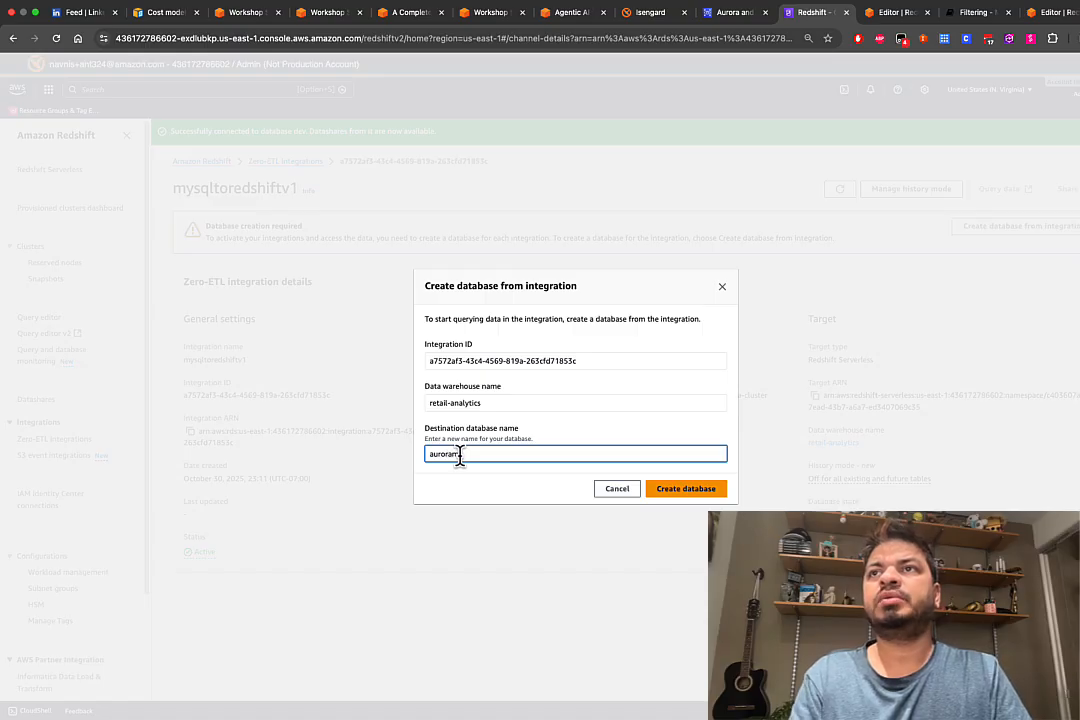
type("ysql")
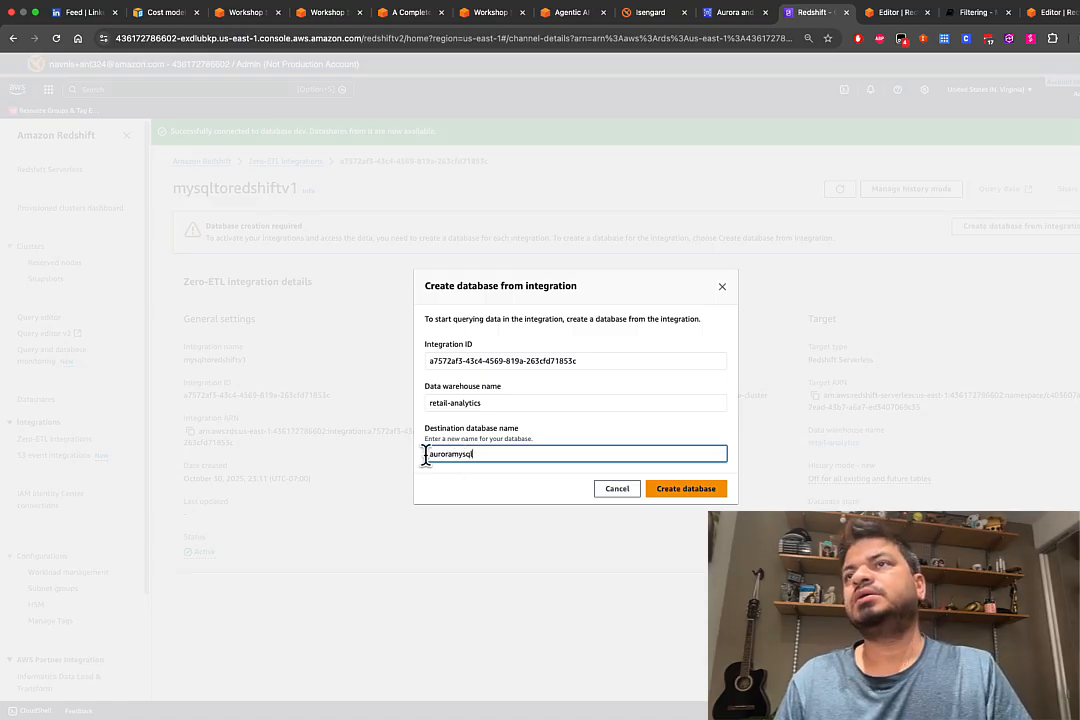
left_click(689, 493)
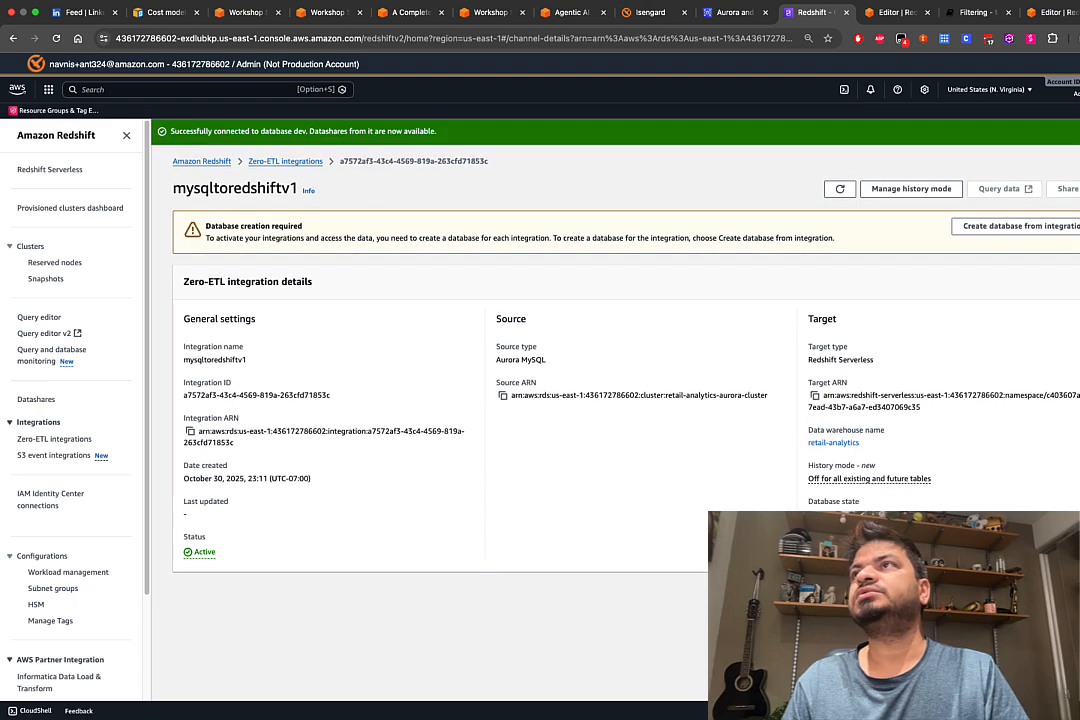
Refresh the mysqltoredshiftv1 integration details repeatedly to check the state of the destination database.
left_click(841, 164)
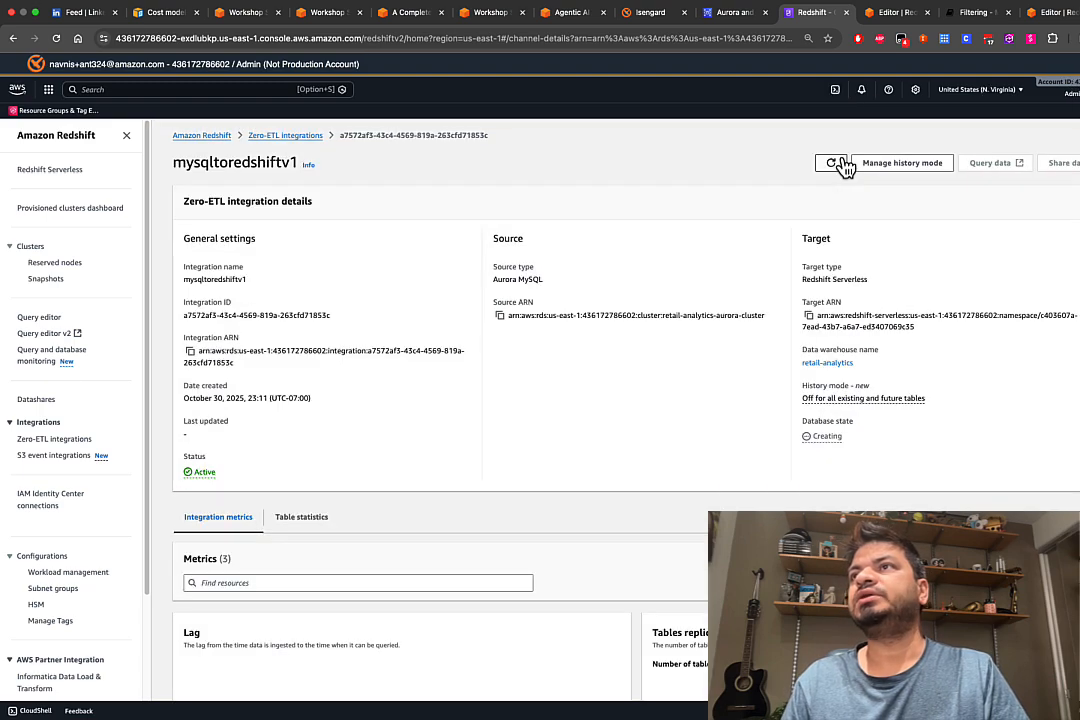
left_click(841, 165)
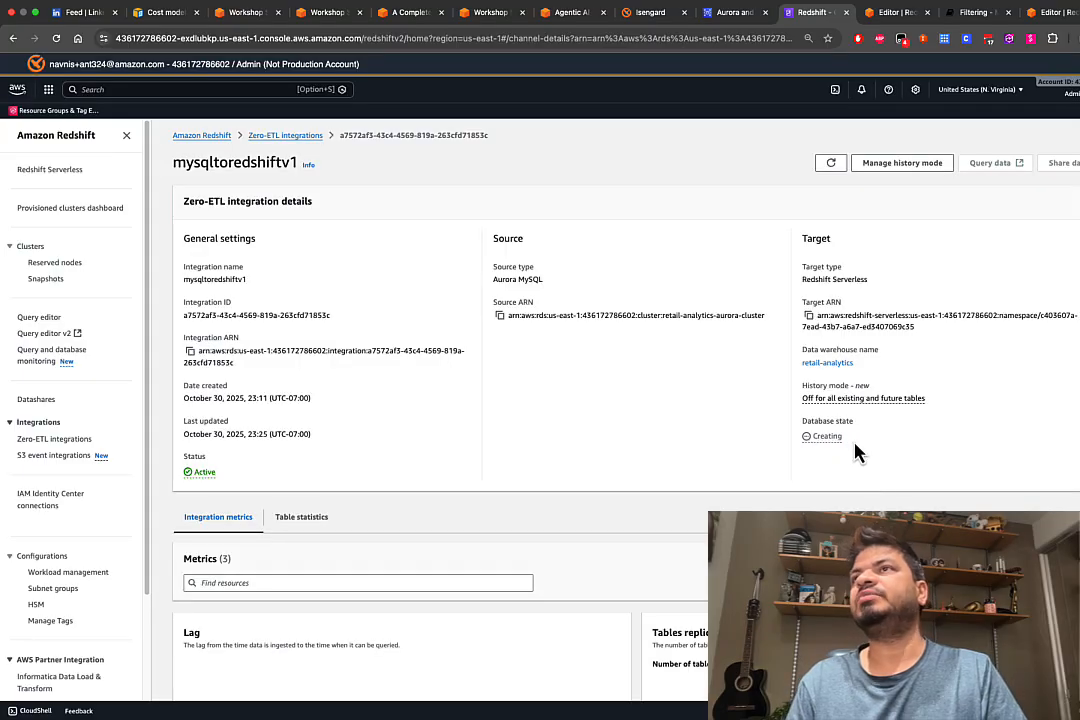
left_click(834, 172)
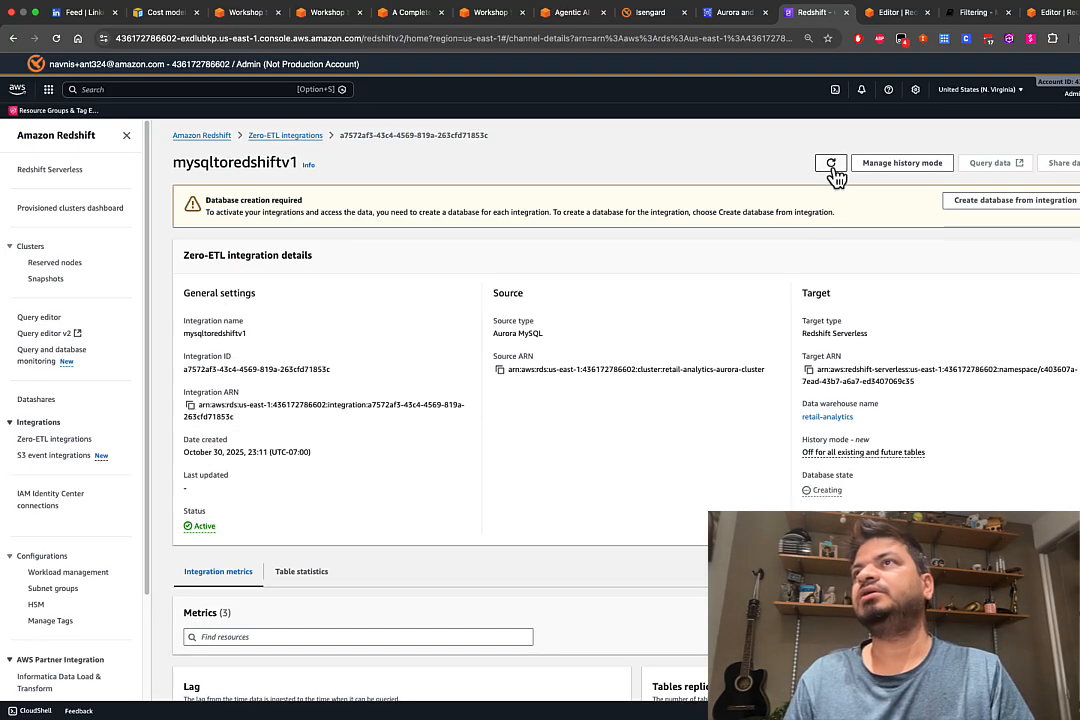
left_click(832, 166)
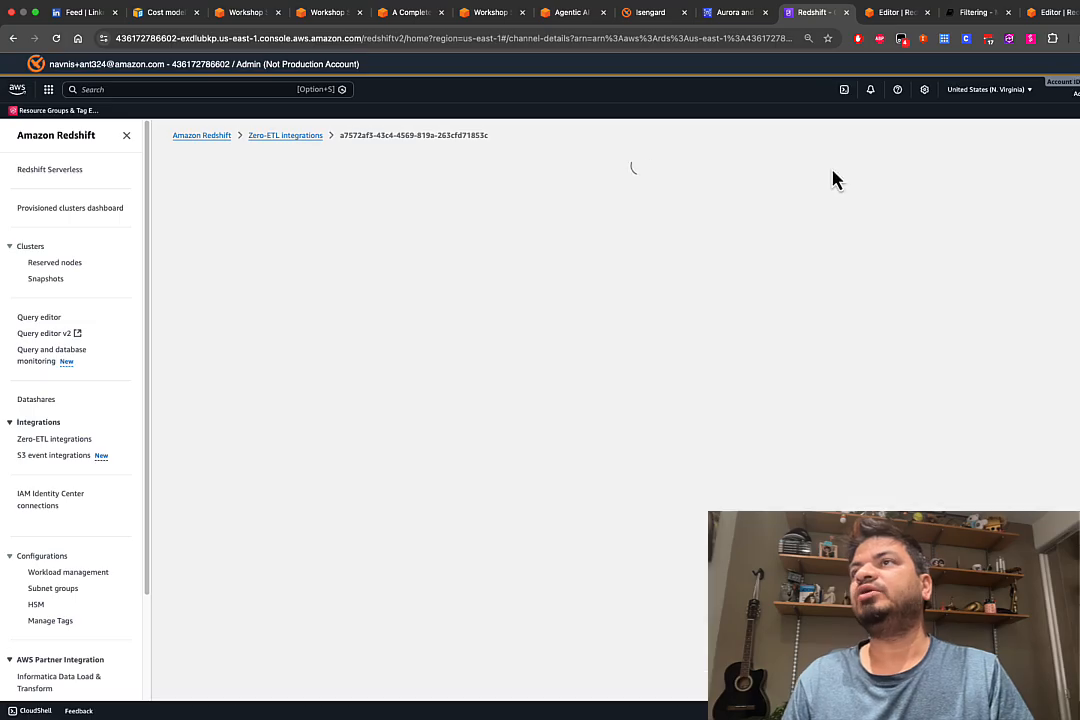
left_click(831, 166)
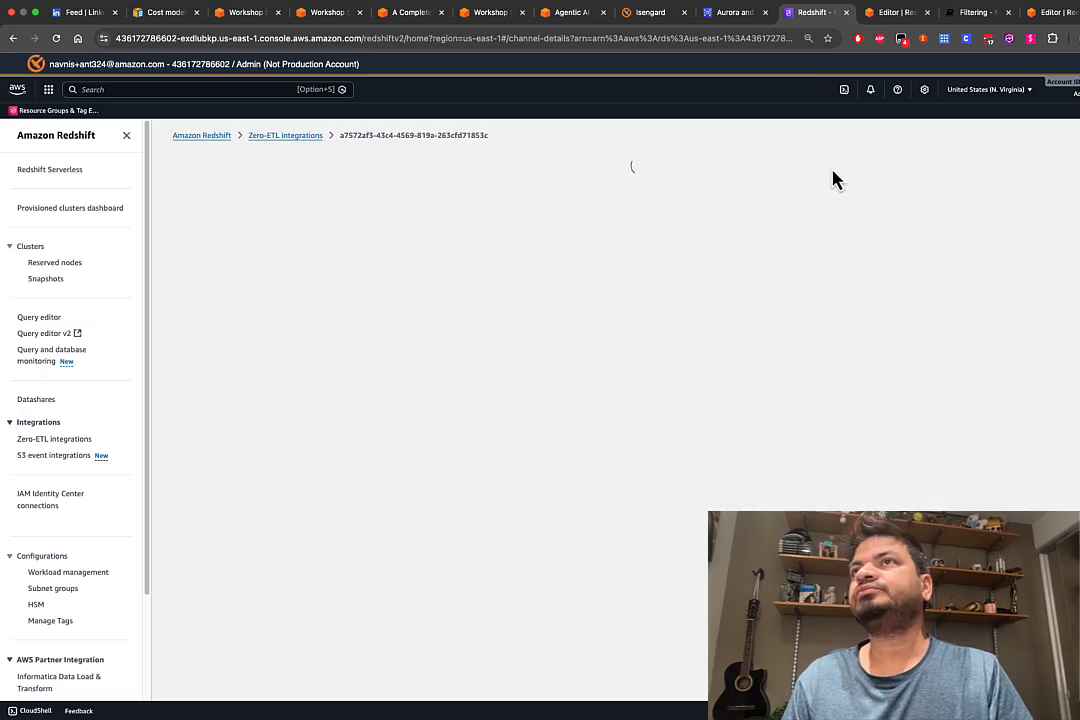
left_click(831, 166)
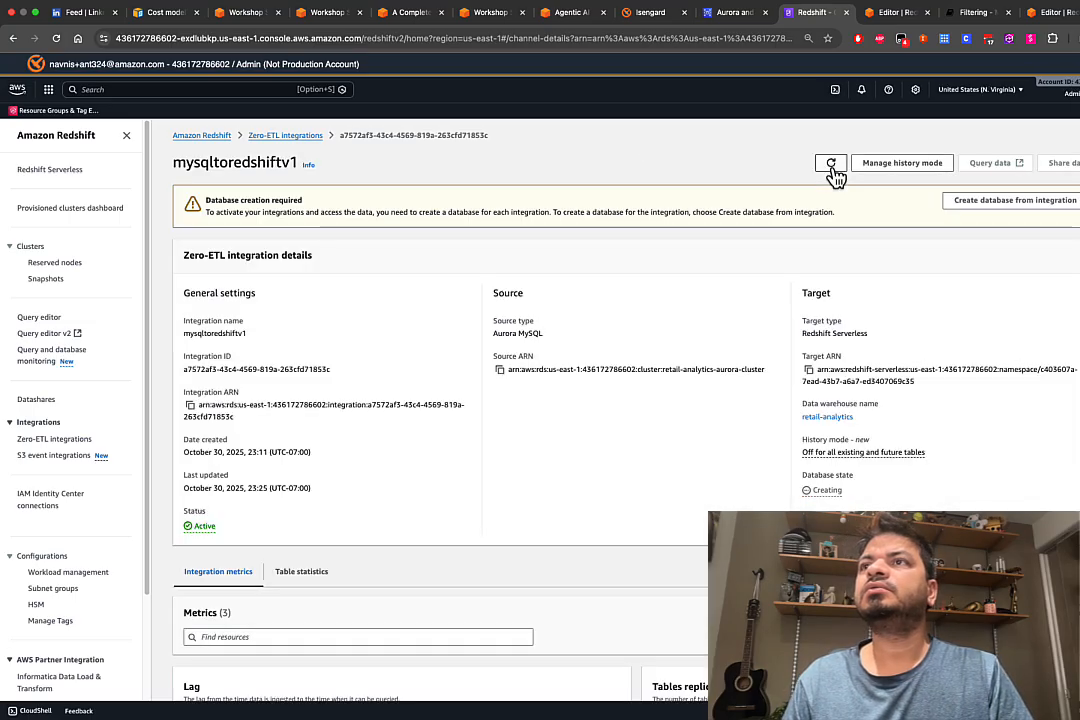
left_click(831, 166)
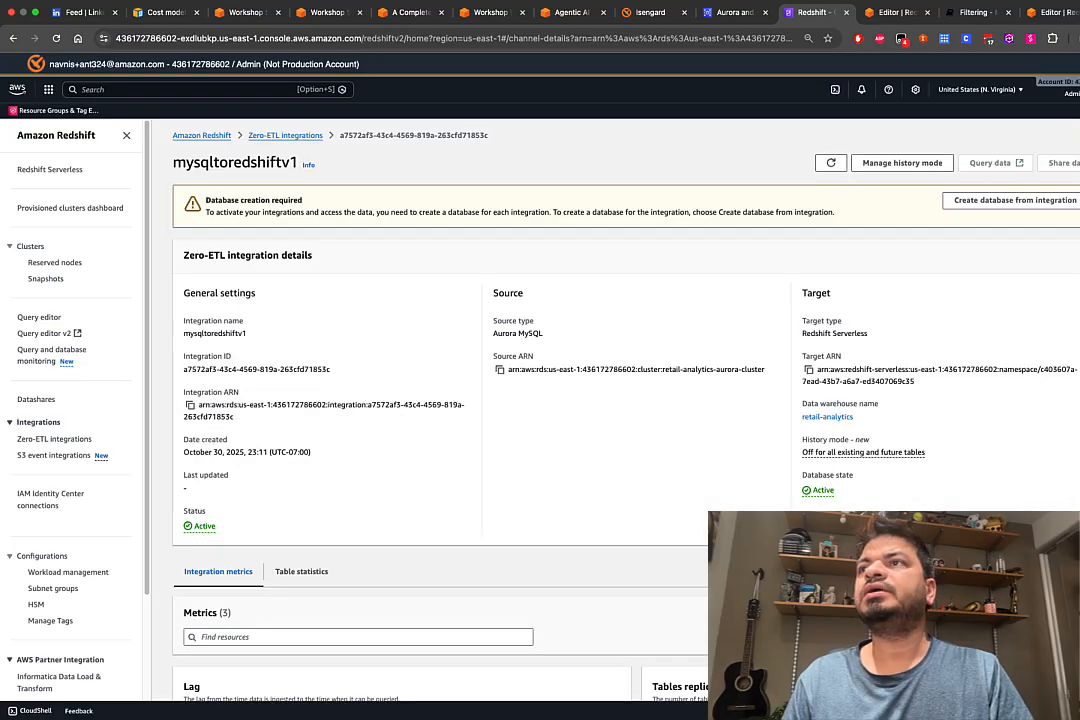
In Redshift query editor v2, refresh the resources and list the tables of the auroramysql retail schema under retail-analytics-workgroup.
left_click(895, 13)
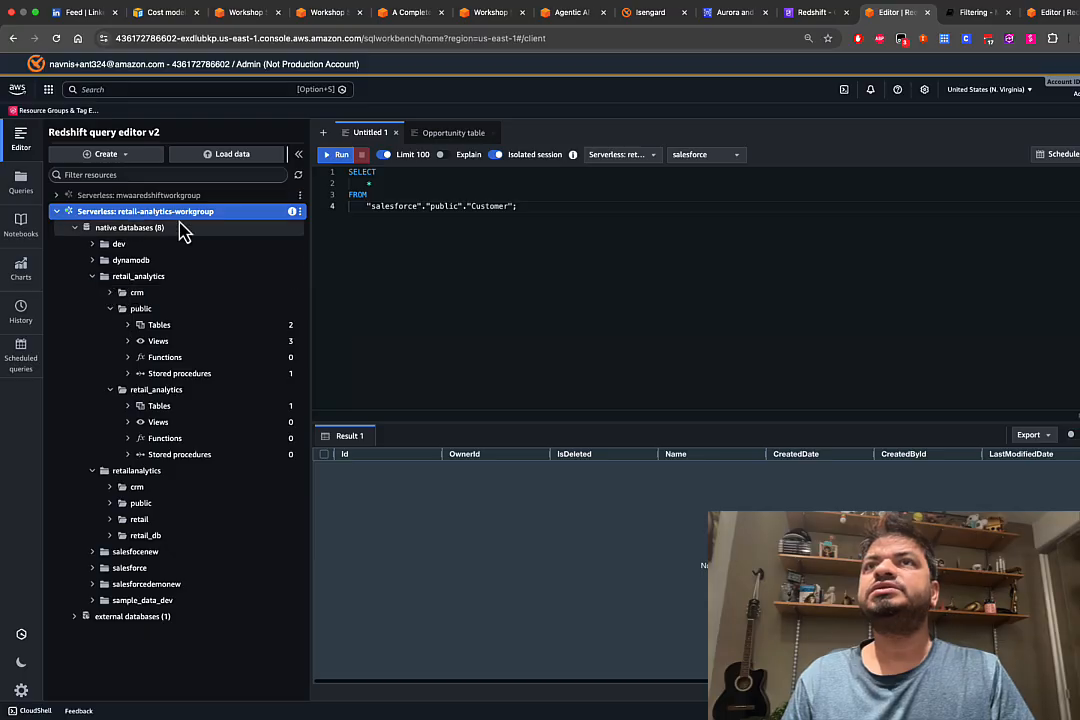
left_click(297, 175)
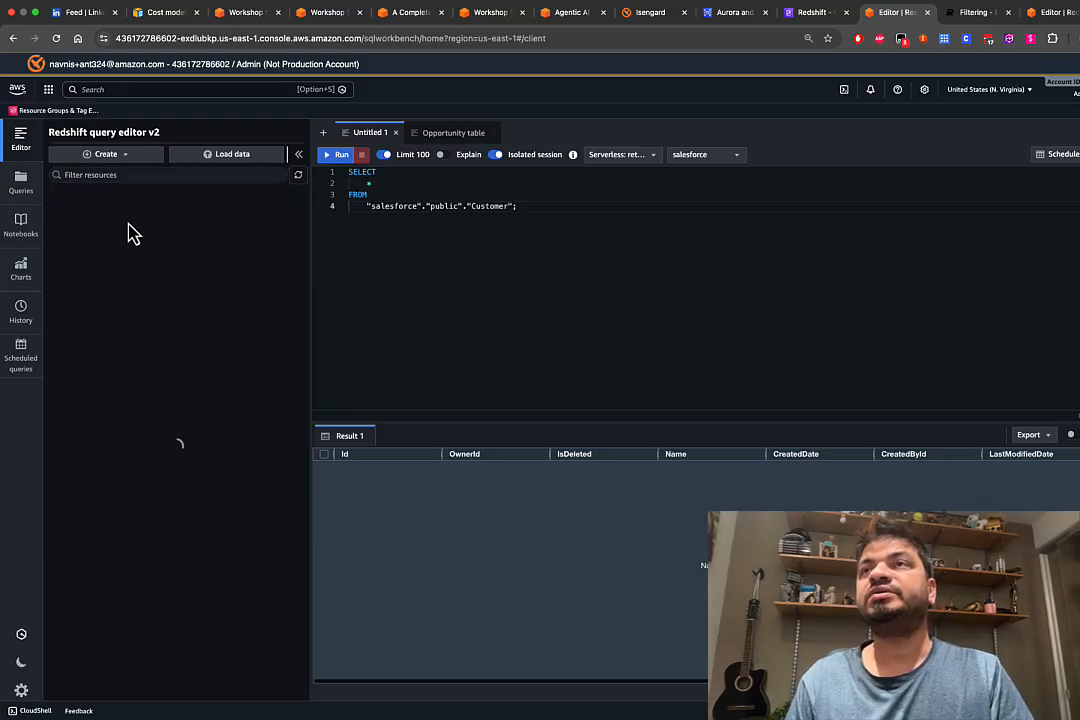
left_click(56, 212)
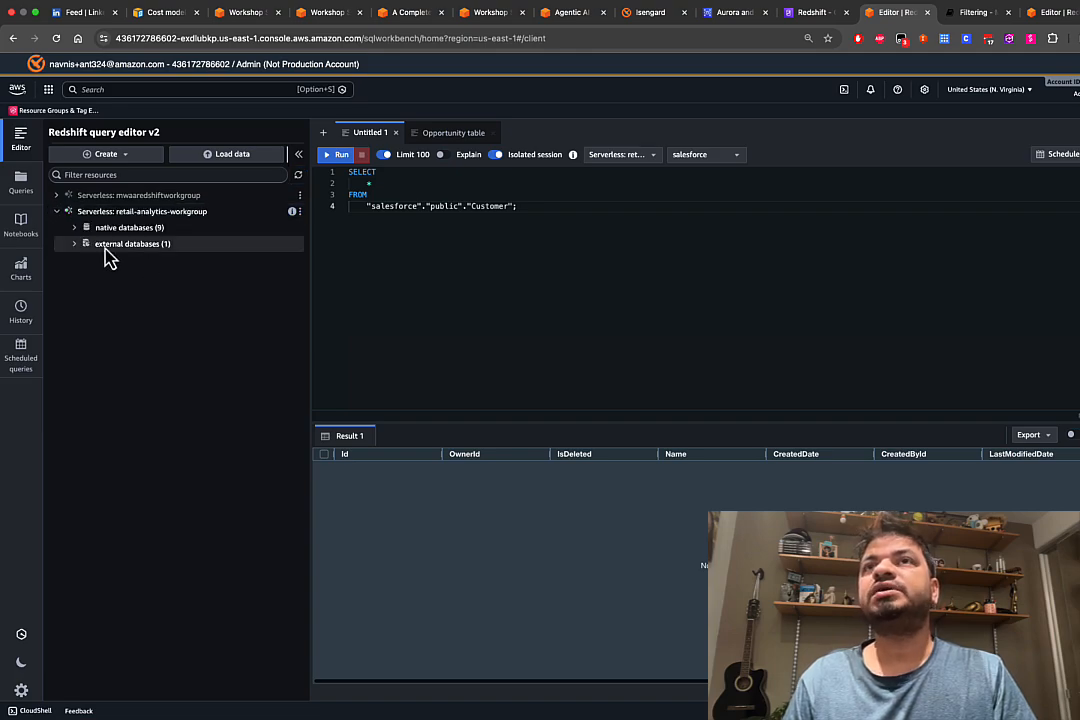
left_click(73, 228)
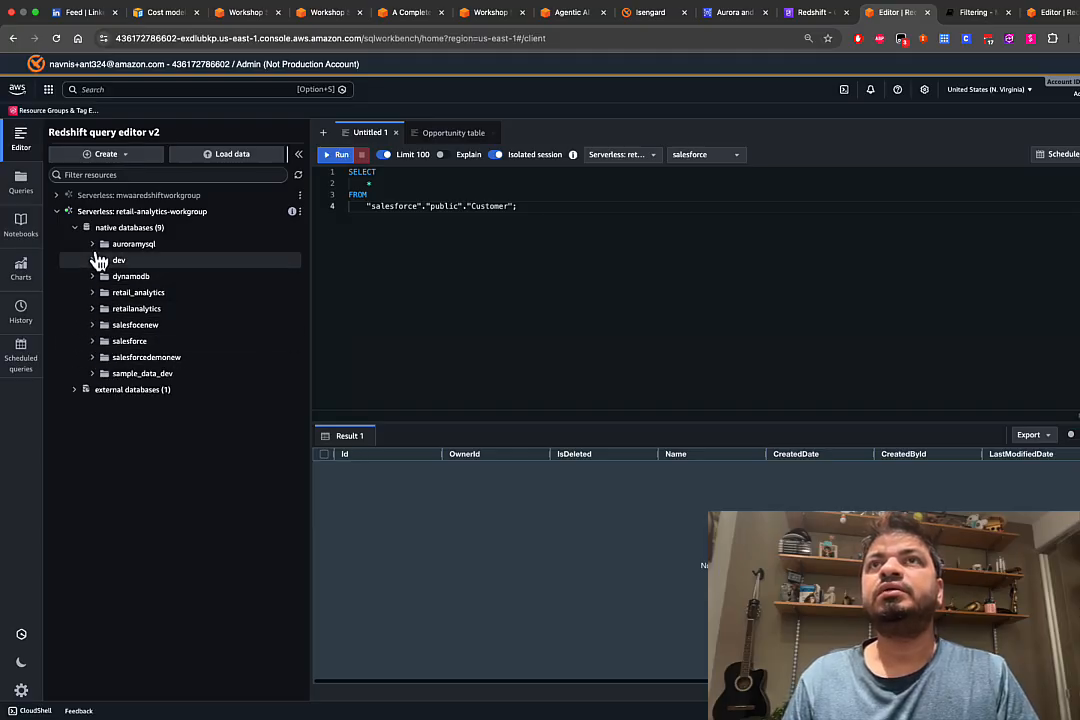
left_click_drag(96, 246, 98, 258)
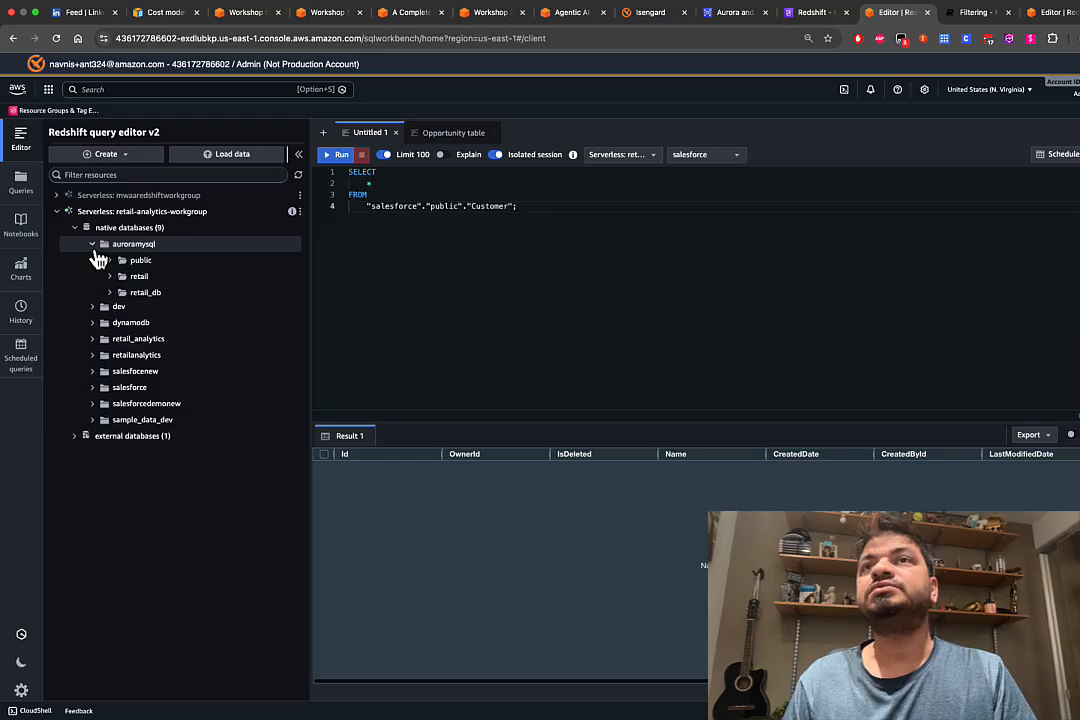
mouse_move(115, 274)
left_mouse_down()
mouse_move(113, 284)
mouse_move(140, 290)
mouse_move(120, 287)
mouse_move(143, 285)
mouse_move(122, 292)
left_mouse_up()
left_click(110, 276)
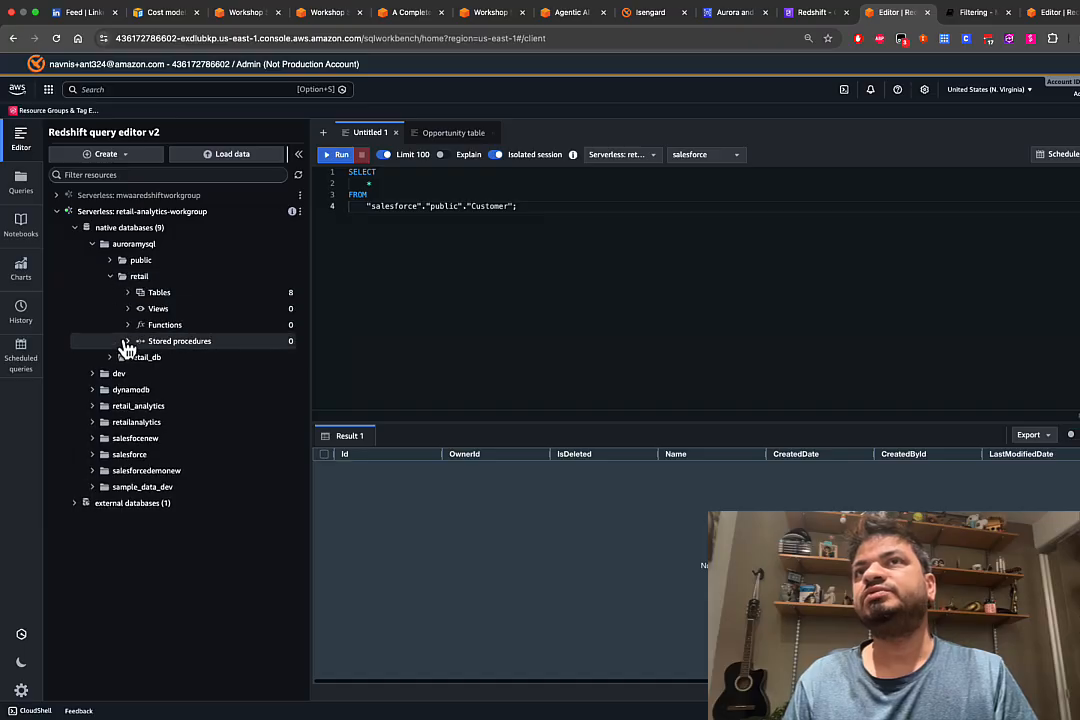
left_click(131, 296)
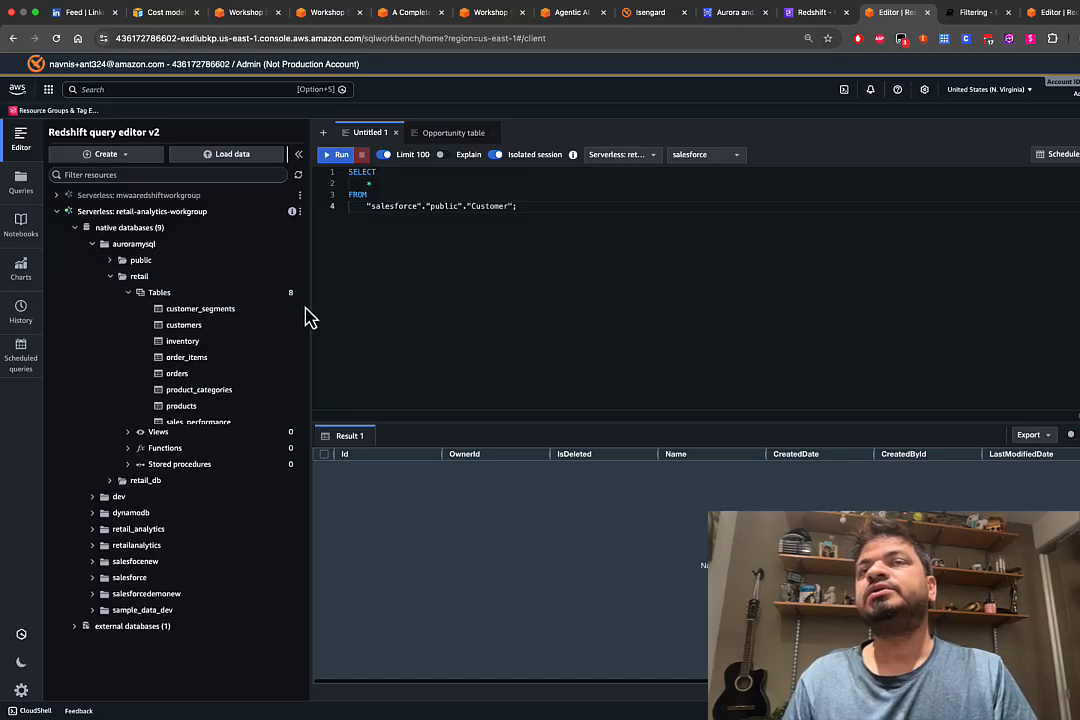
Generate and run a select query on the retail customer_segments table, and close the table's field details.
left_click(250, 314)
right_click(259, 320)
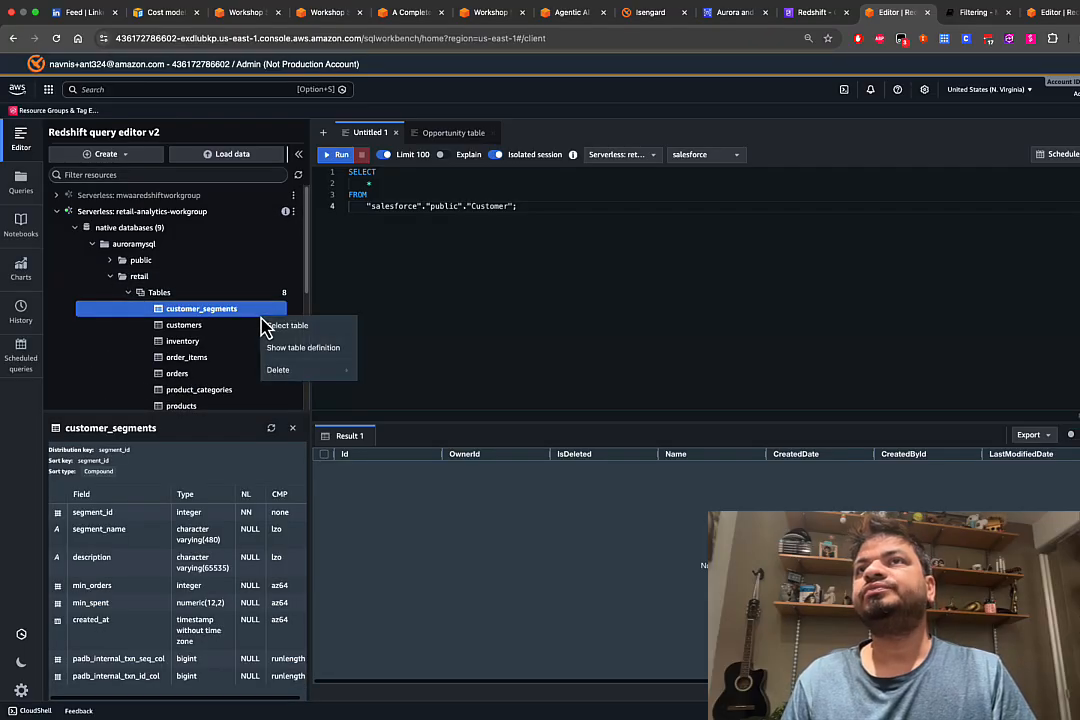
left_click(296, 336)
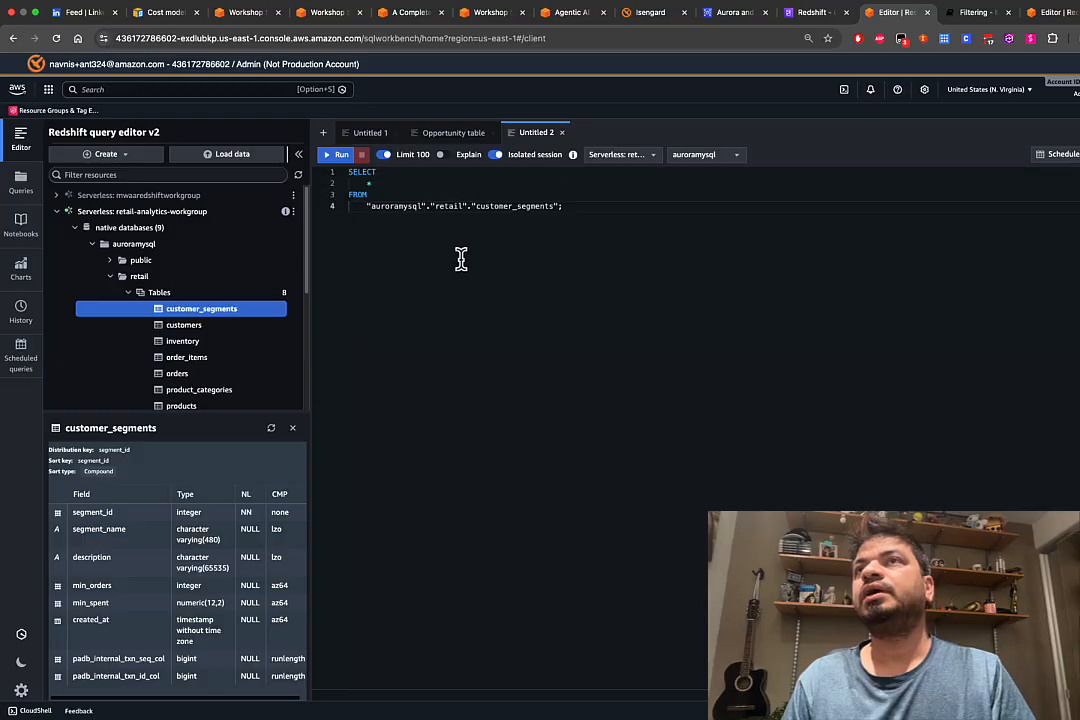
left_click(340, 155)
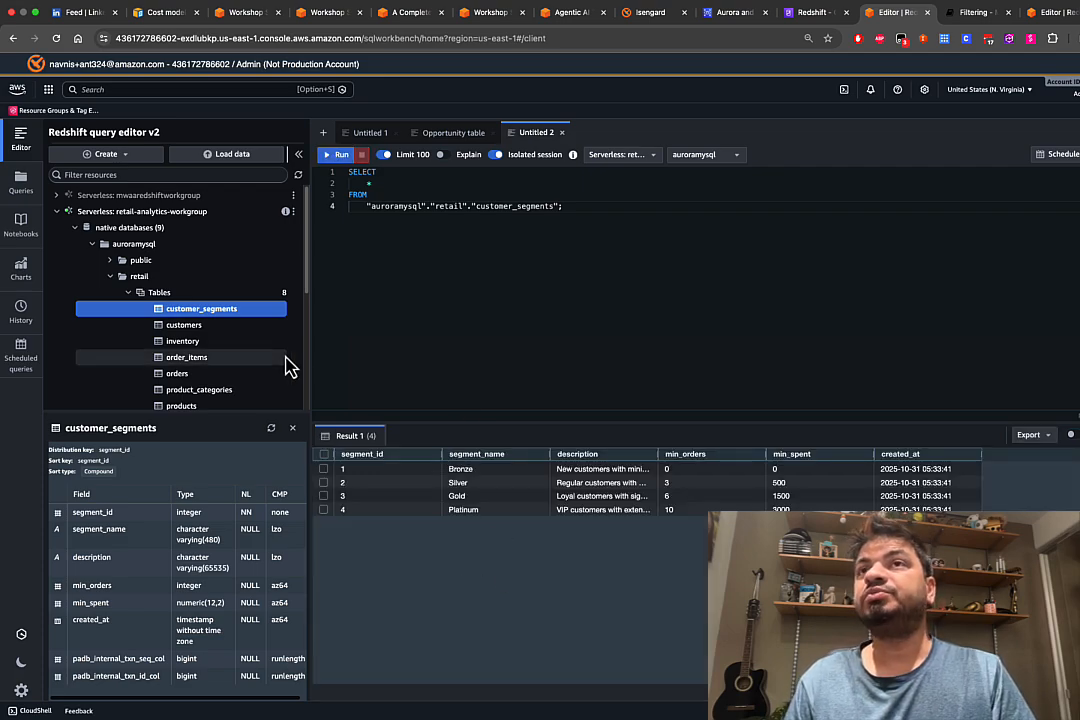
left_click(292, 428)
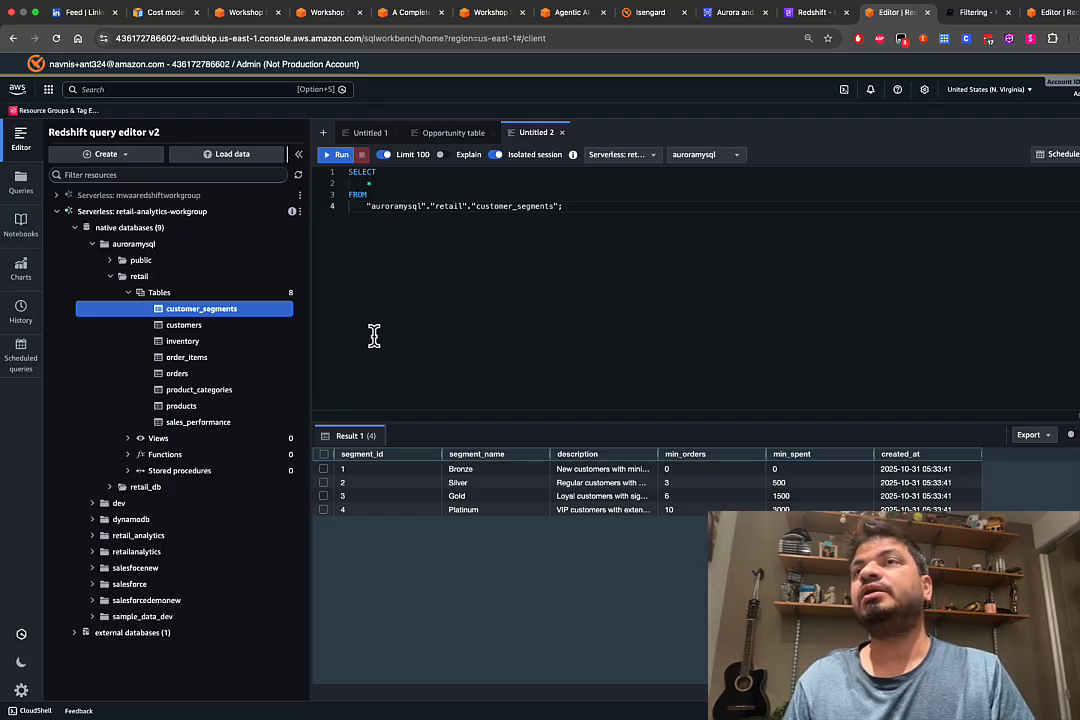